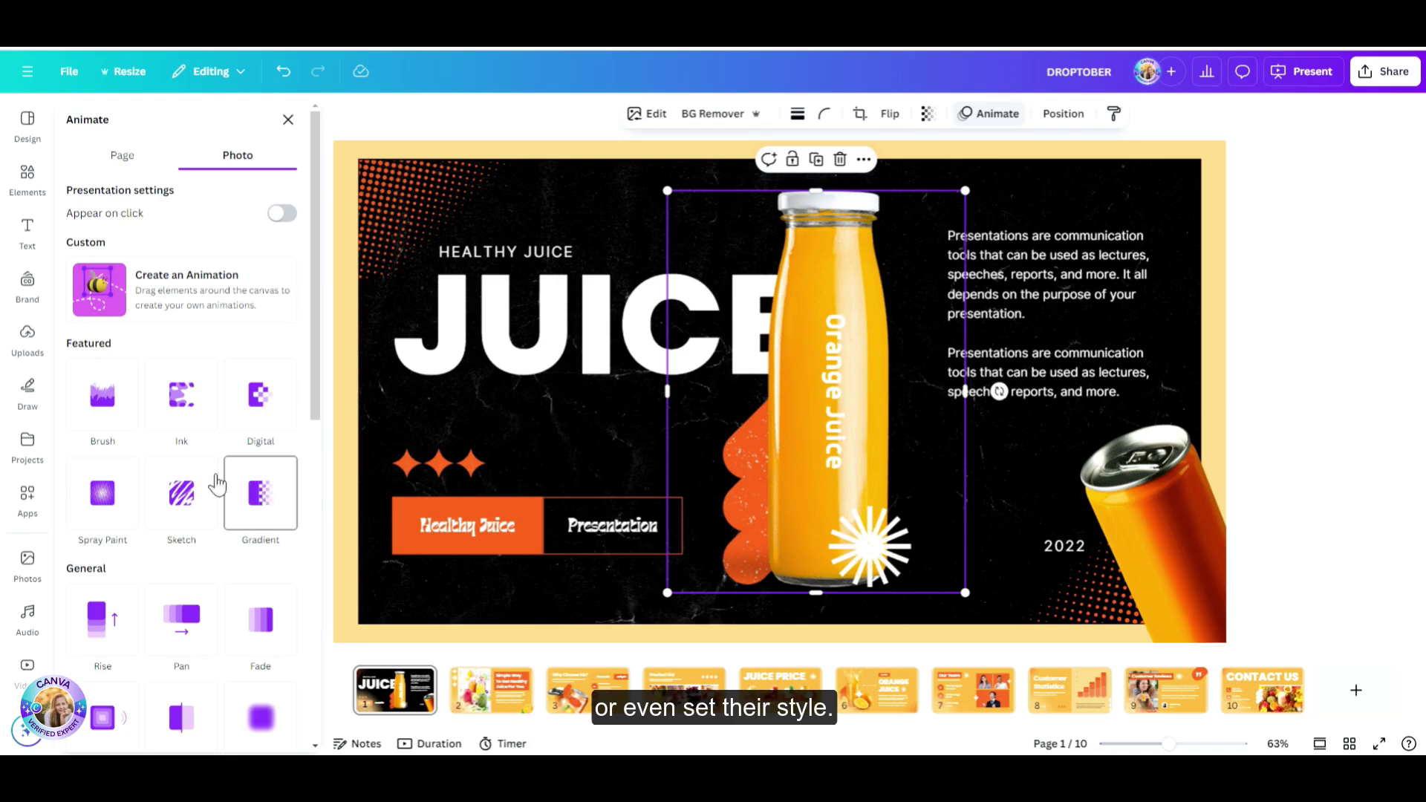
# Apply the Brush animation from the Featured list to the orange juice bottle photo.
pyautogui.click(104, 413)
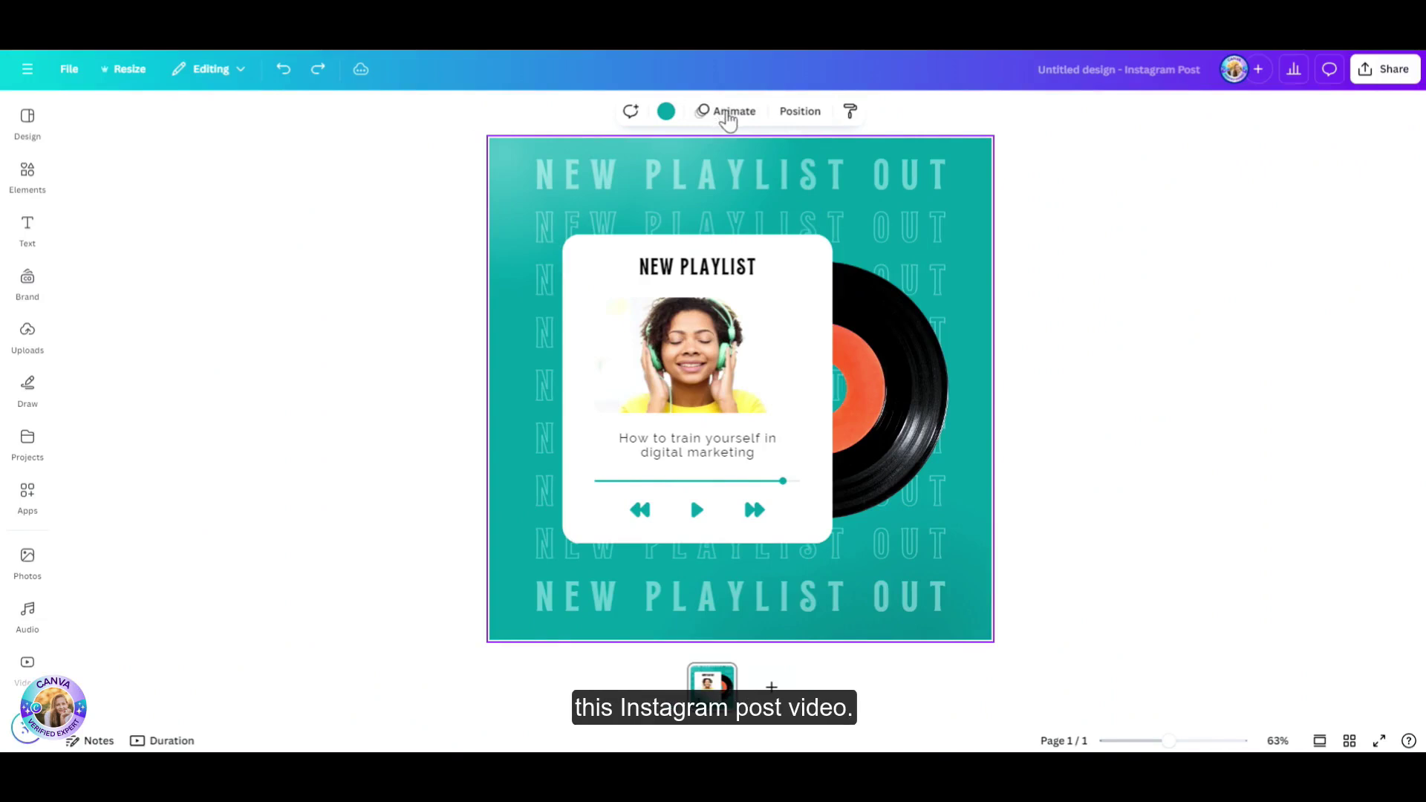
# Open Animate, resume editing after the reconnect banner, and bring up Page Animations styles.
pyautogui.click(728, 113)
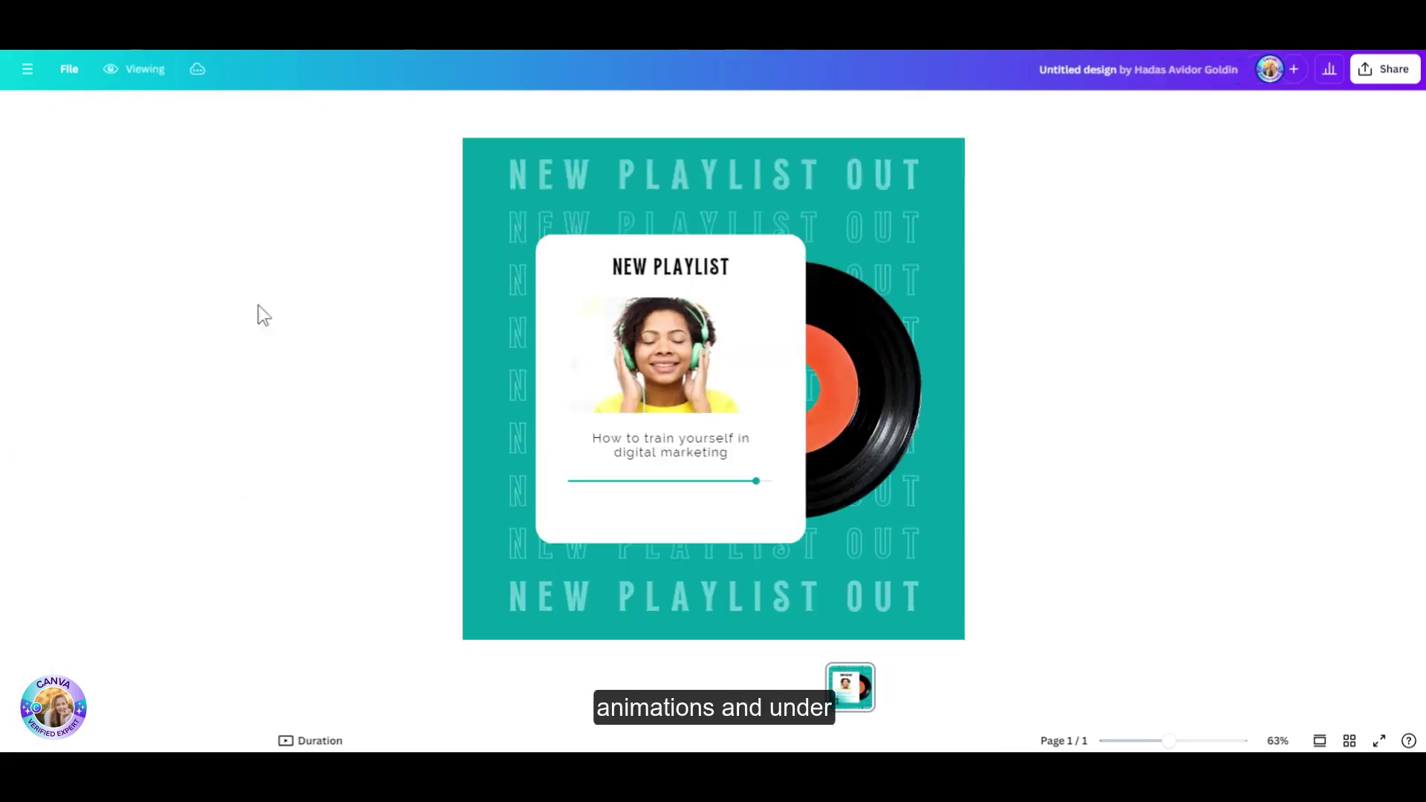
pyautogui.click(456, 116)
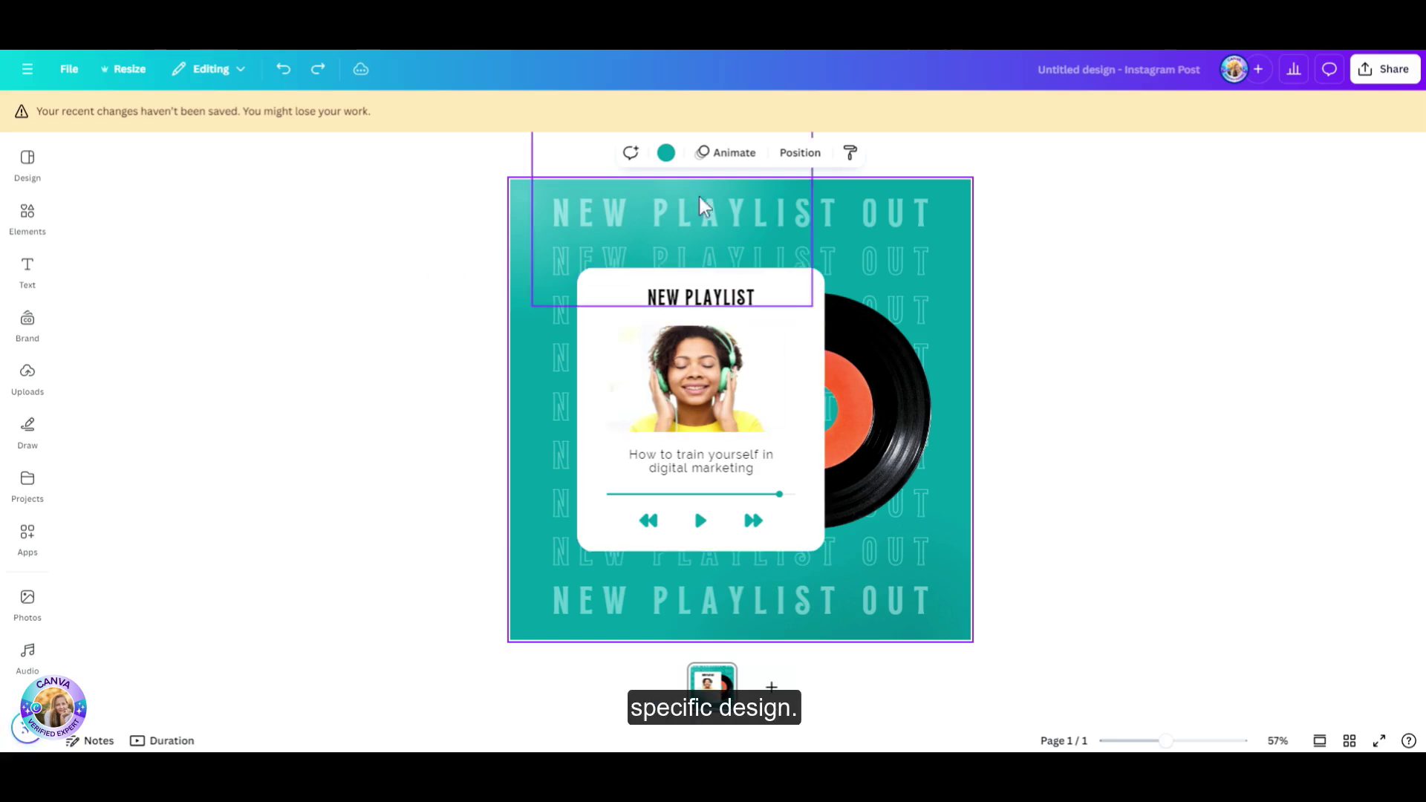
pyautogui.click(729, 152)
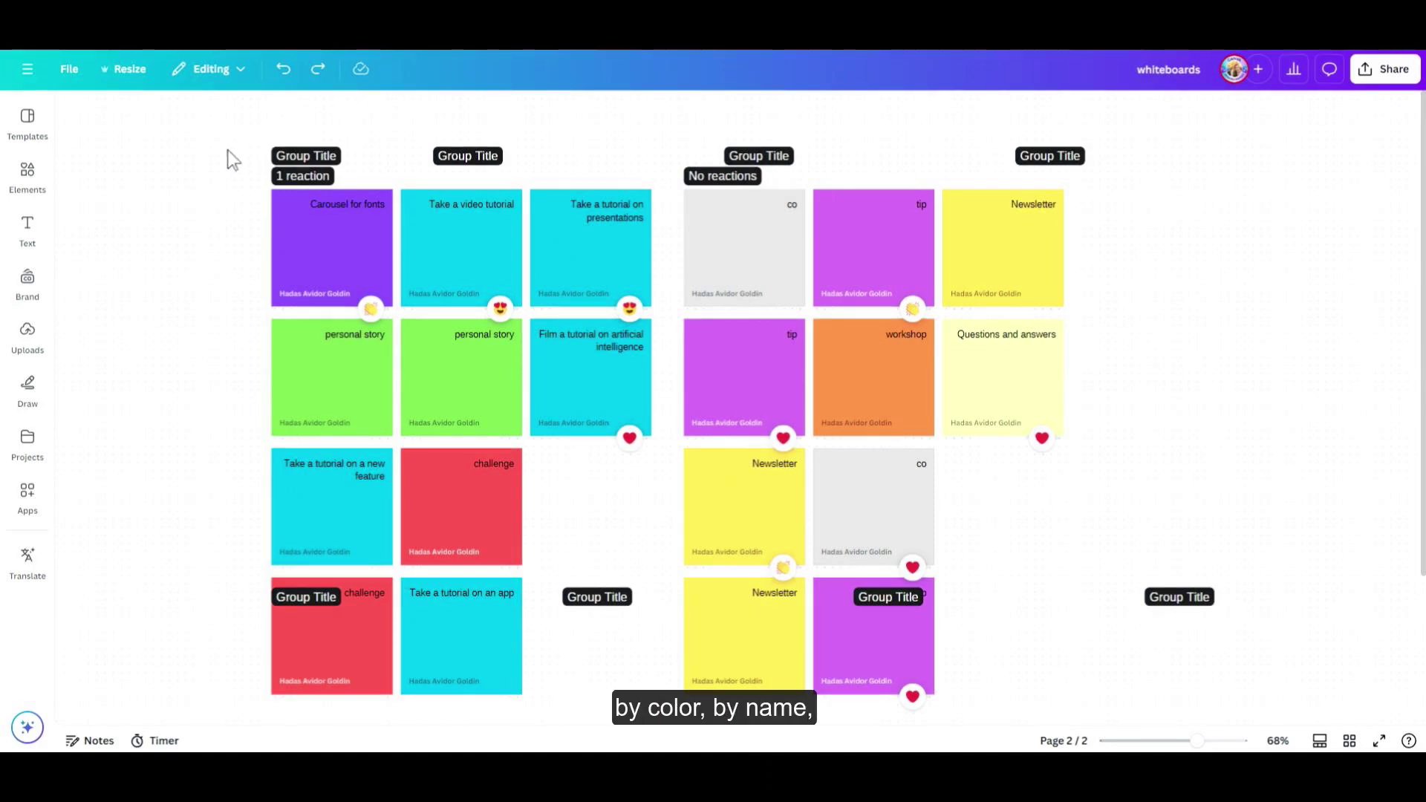
# Select all the sticky notes, sort them by reactions, and zoom out to see every group.
pyautogui.moveTo(190, 117); pyautogui.dragTo(1202, 706)
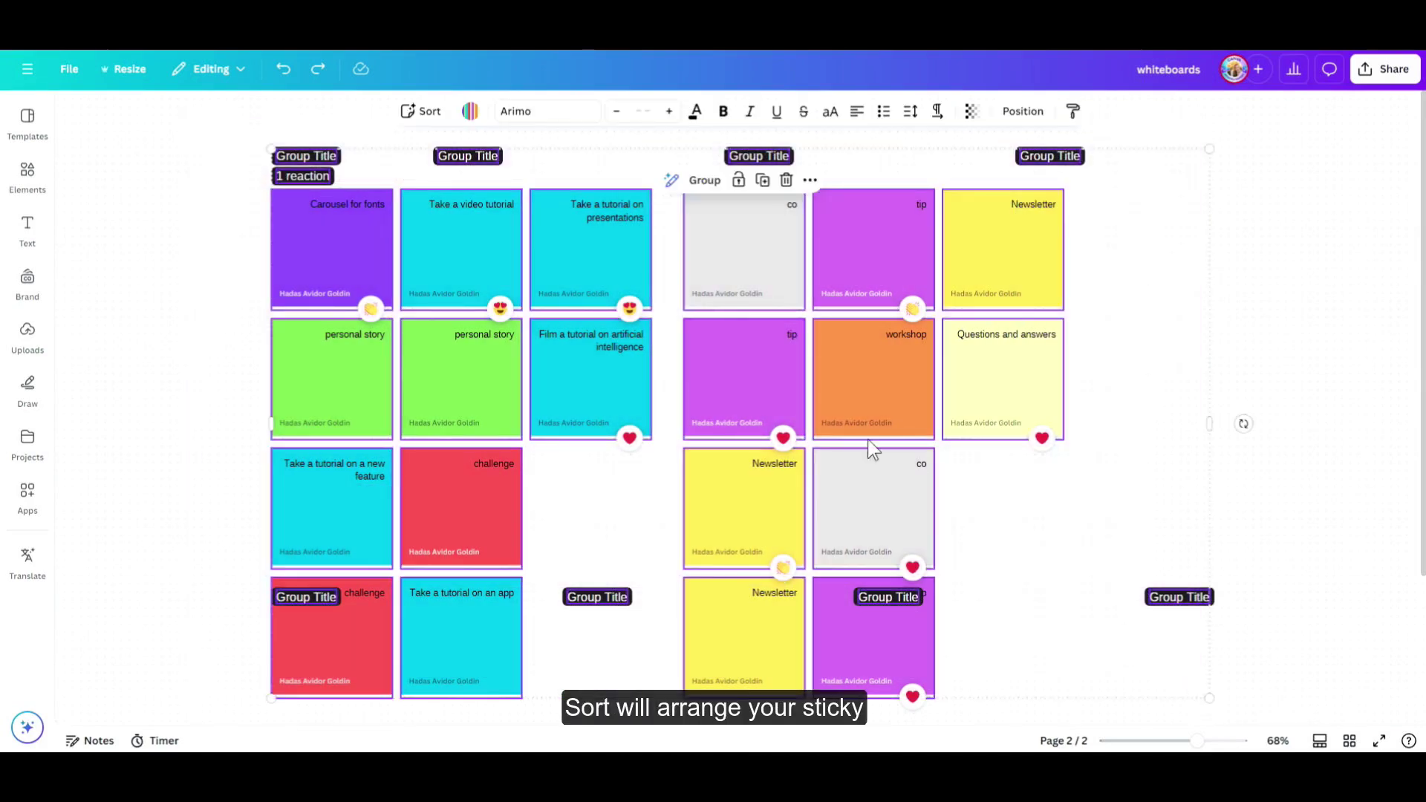
pyautogui.click(423, 113)
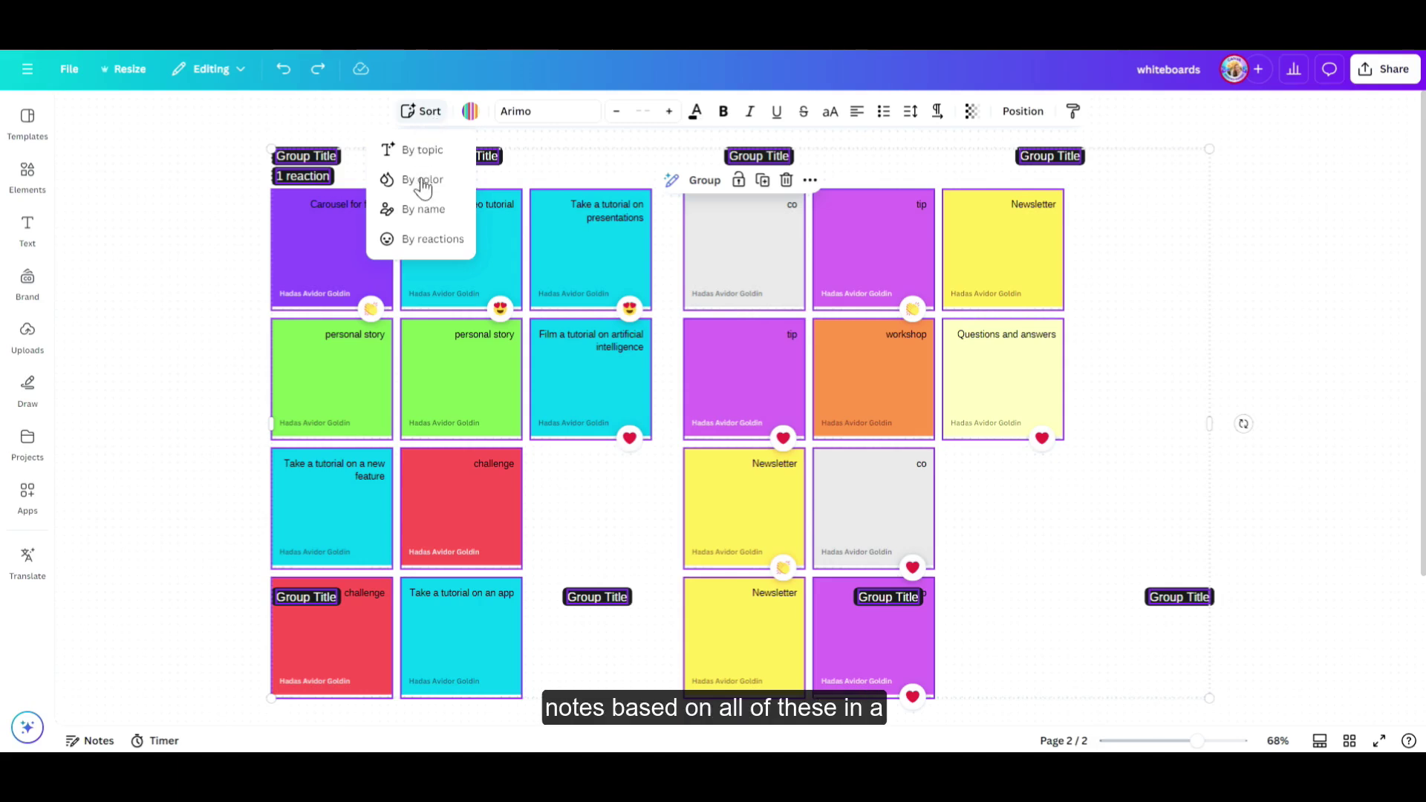
pyautogui.click(428, 241)
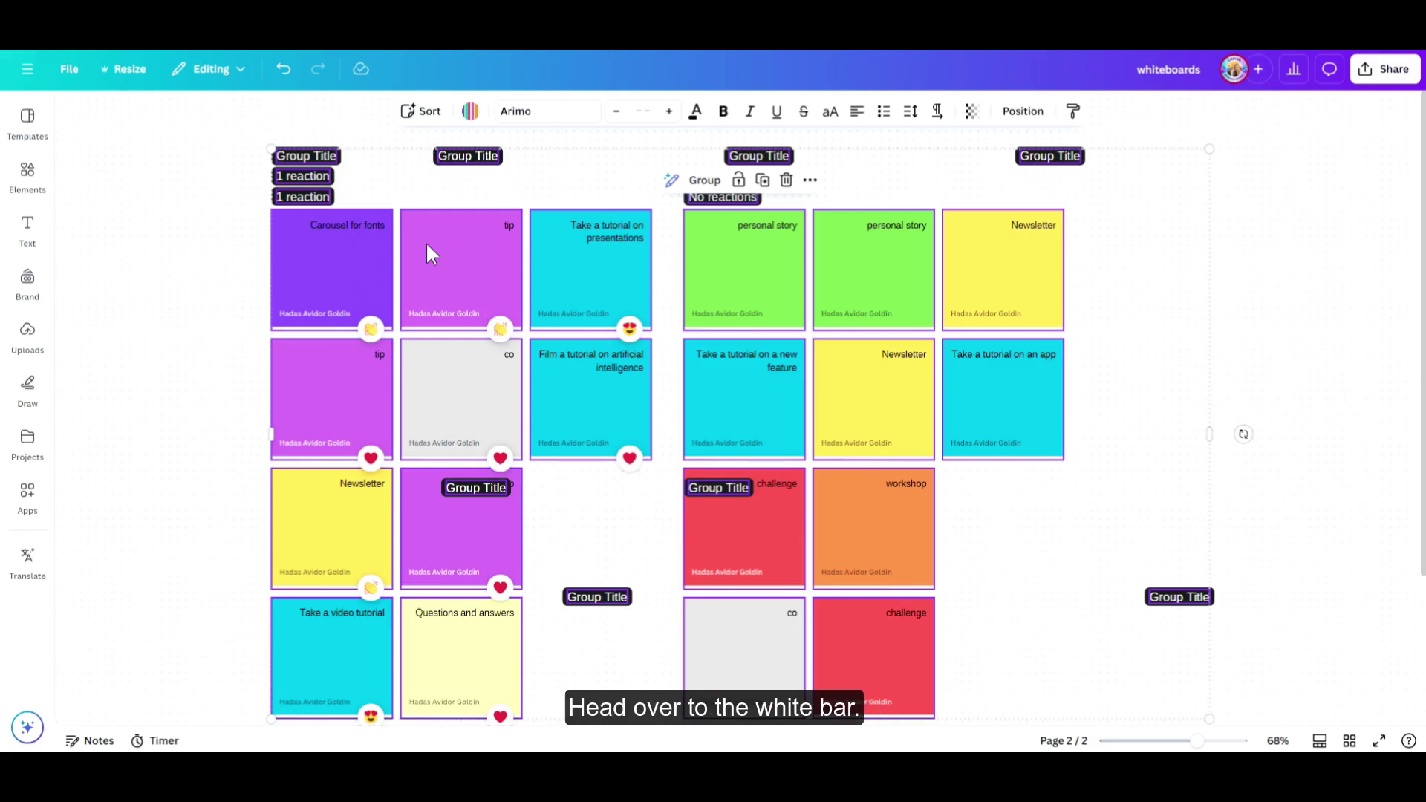
pyautogui.click(1267, 595)
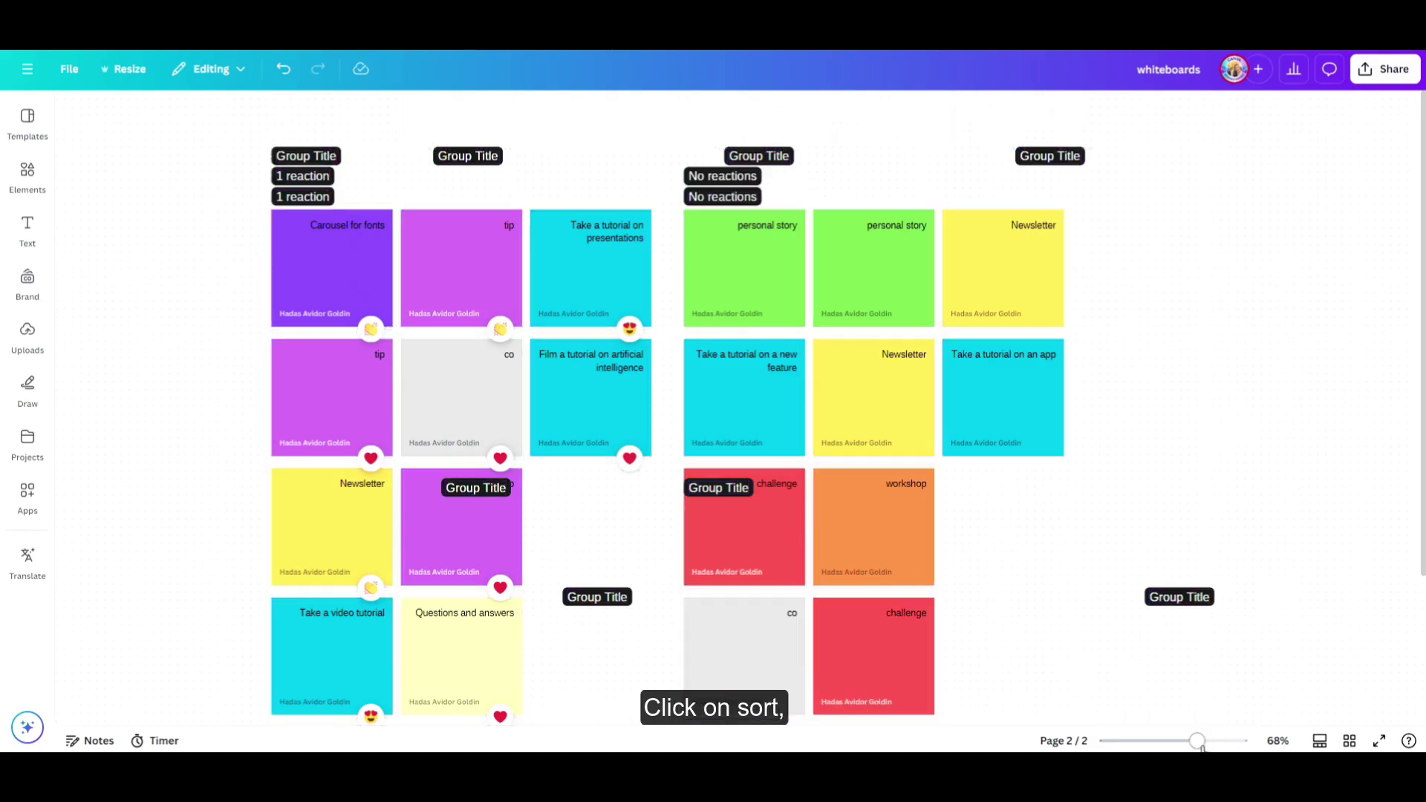
pyautogui.moveTo(1197, 741); pyautogui.dragTo(1187, 740)
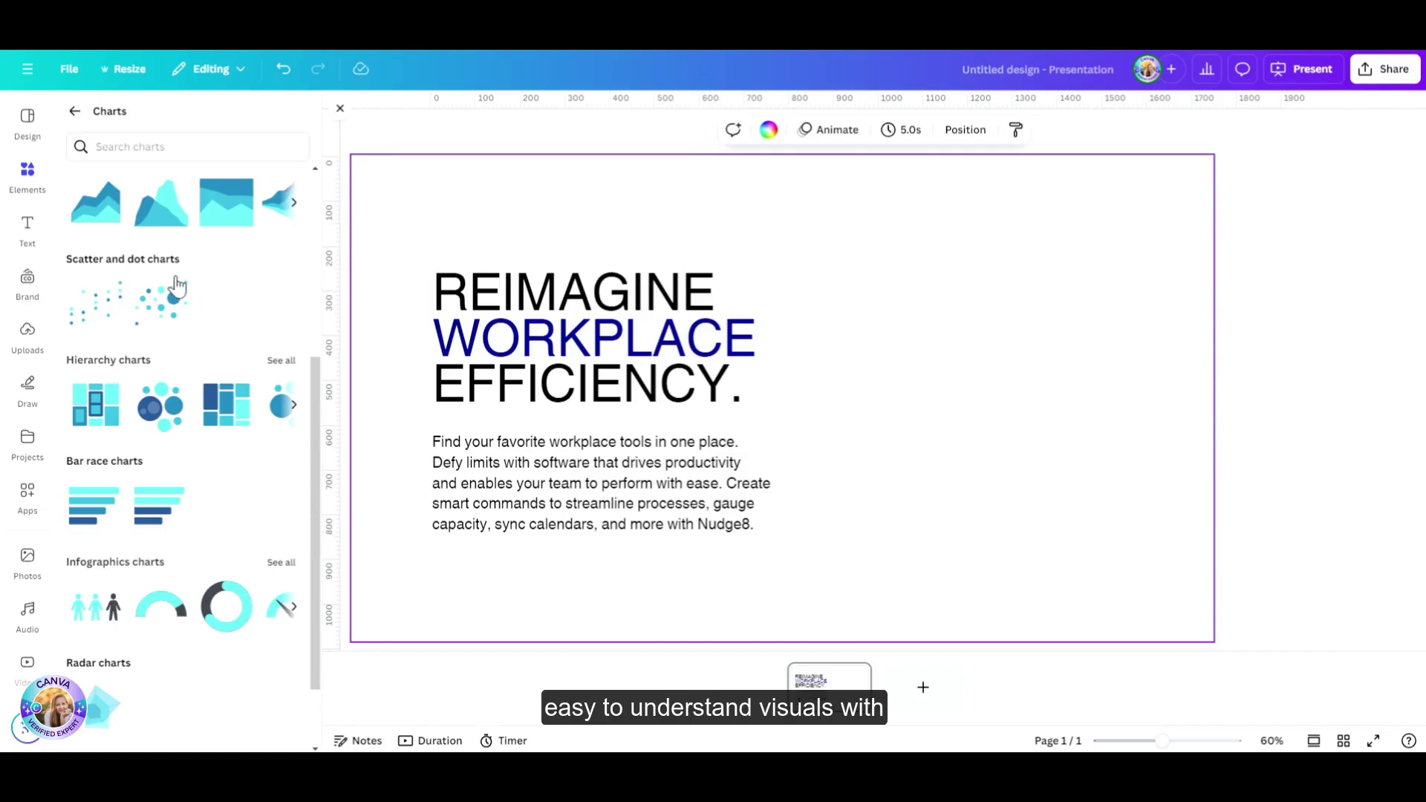
# Add a Radar chart right of the text, shrink it slightly, and start presenting.
pyautogui.scroll(-1, 191, 347)
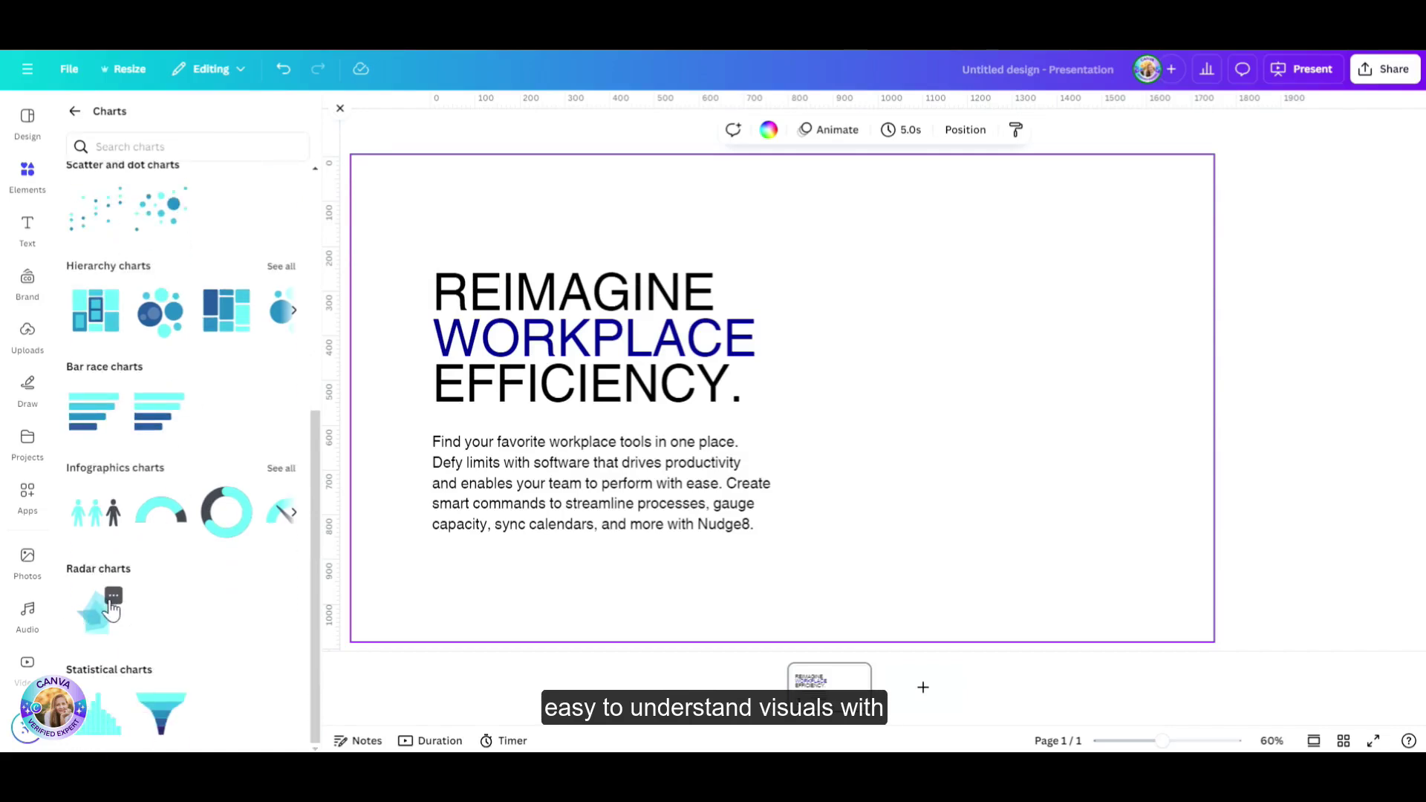
pyautogui.moveTo(104, 626)
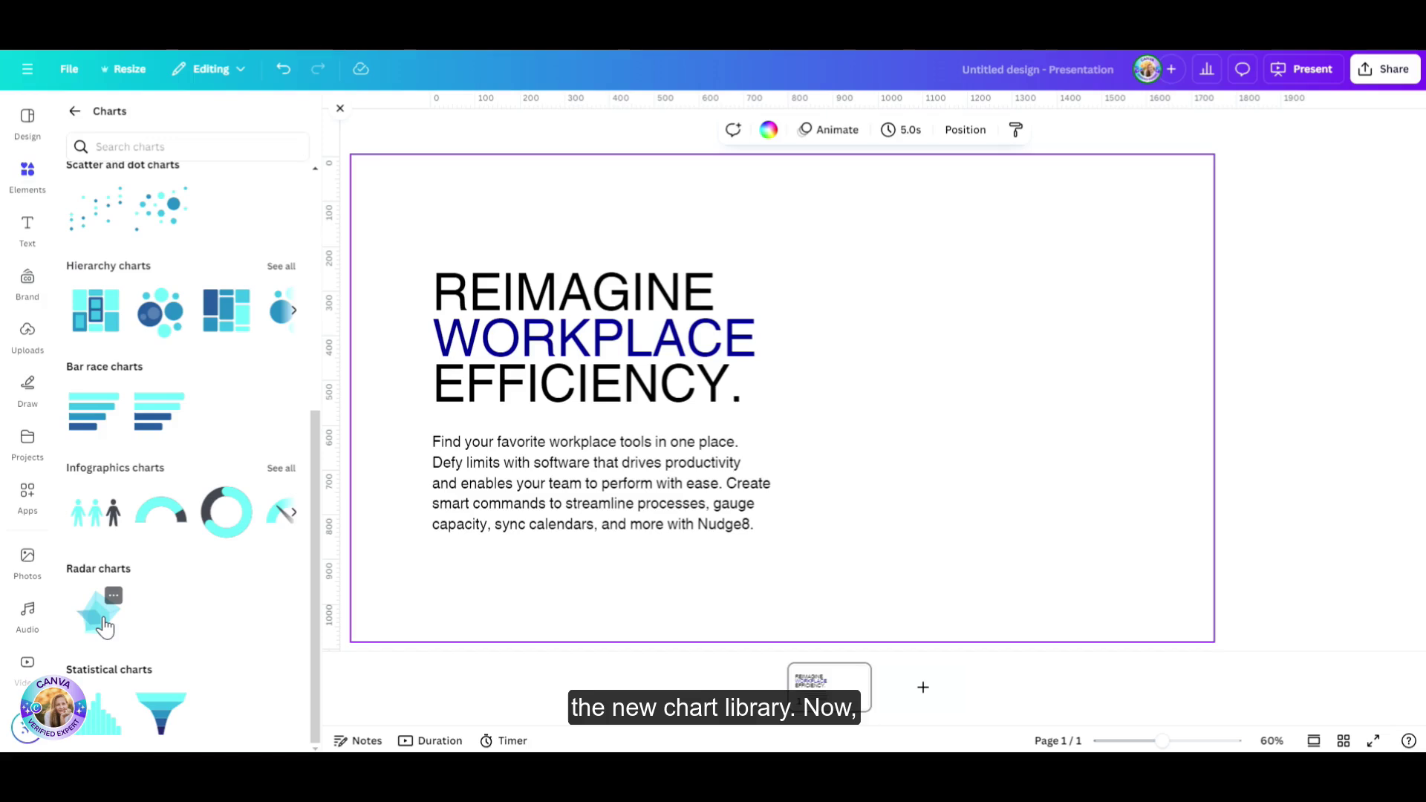
pyautogui.click(109, 615)
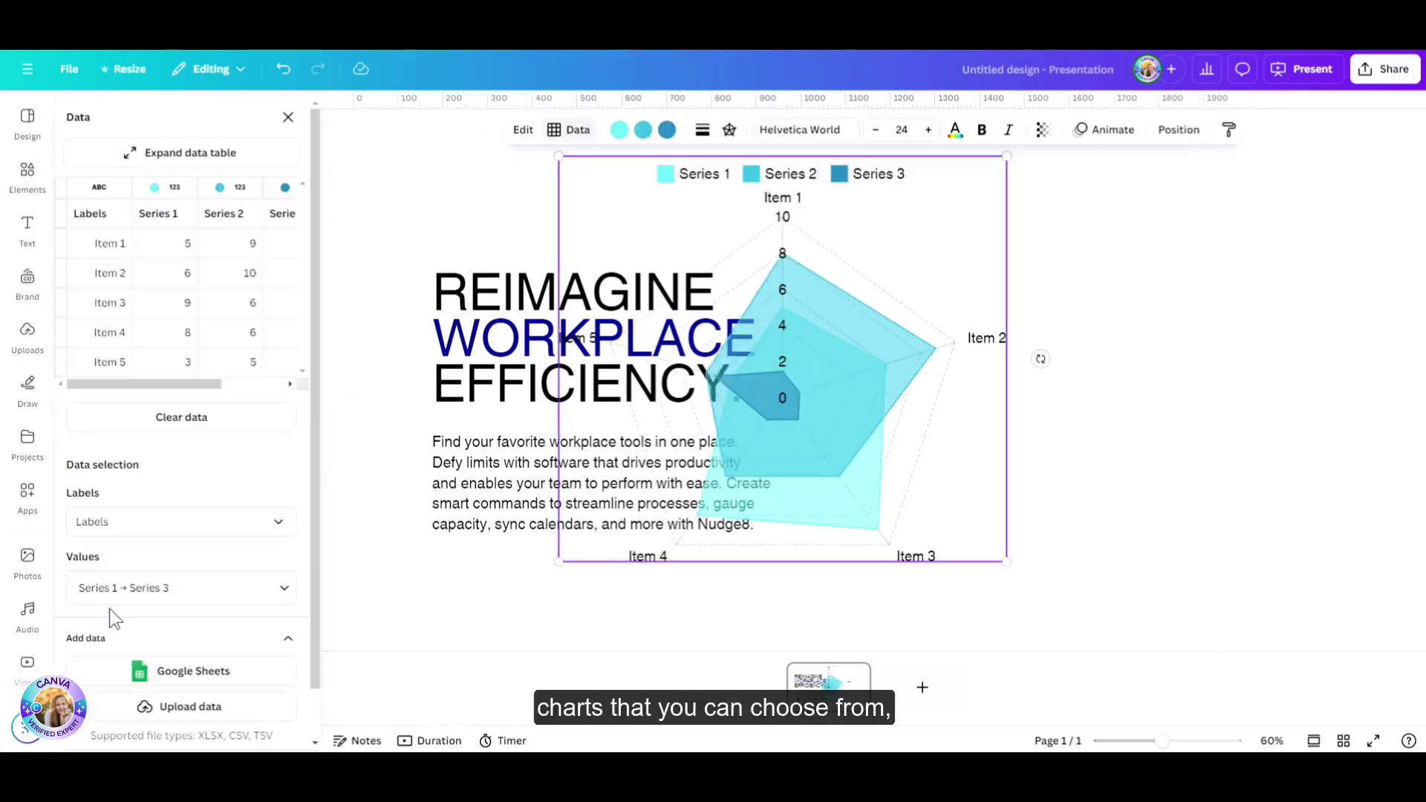
pyautogui.moveTo(879, 331); pyautogui.dragTo(1064, 371)
pyautogui.moveTo(739, 191); pyautogui.dragTo(782, 216)
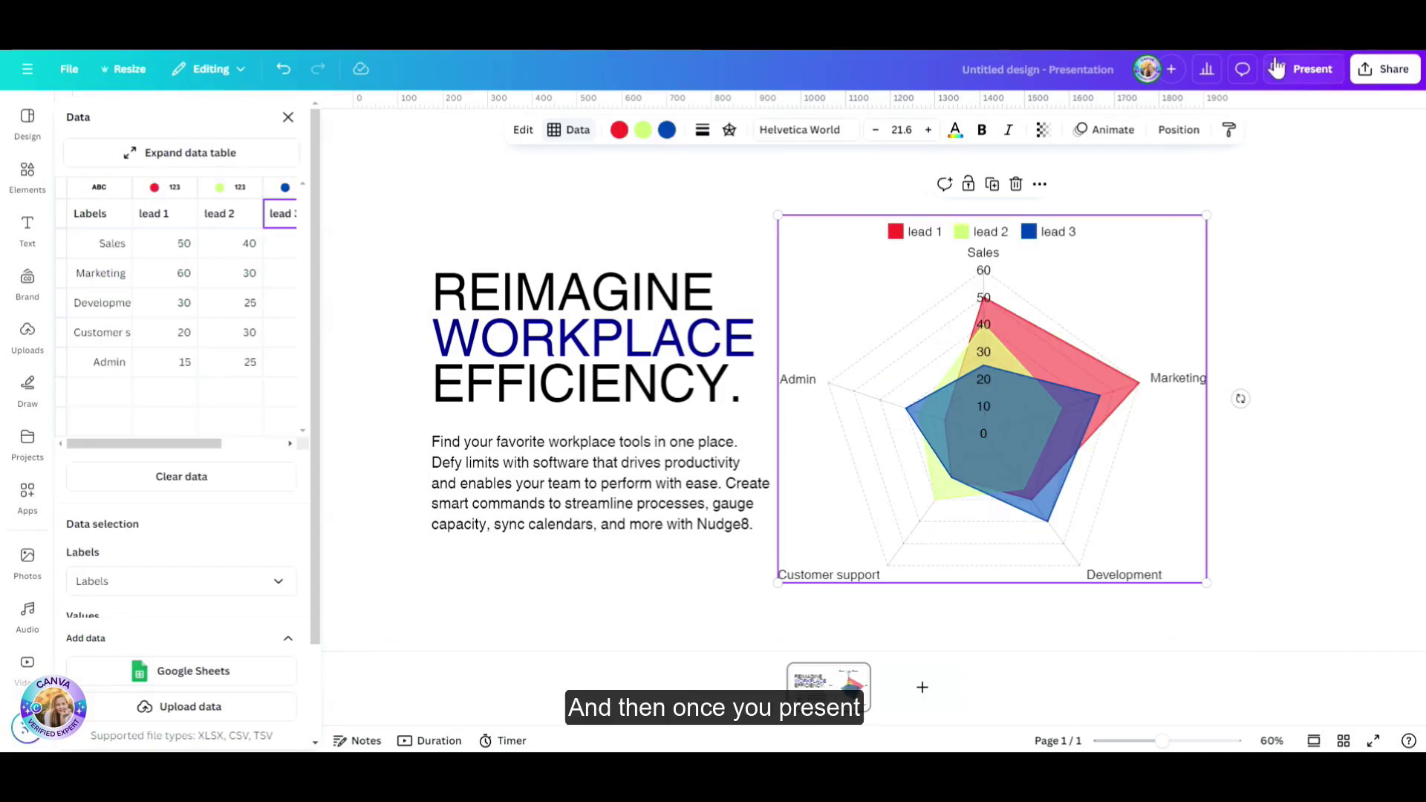
pyautogui.click(1276, 68)
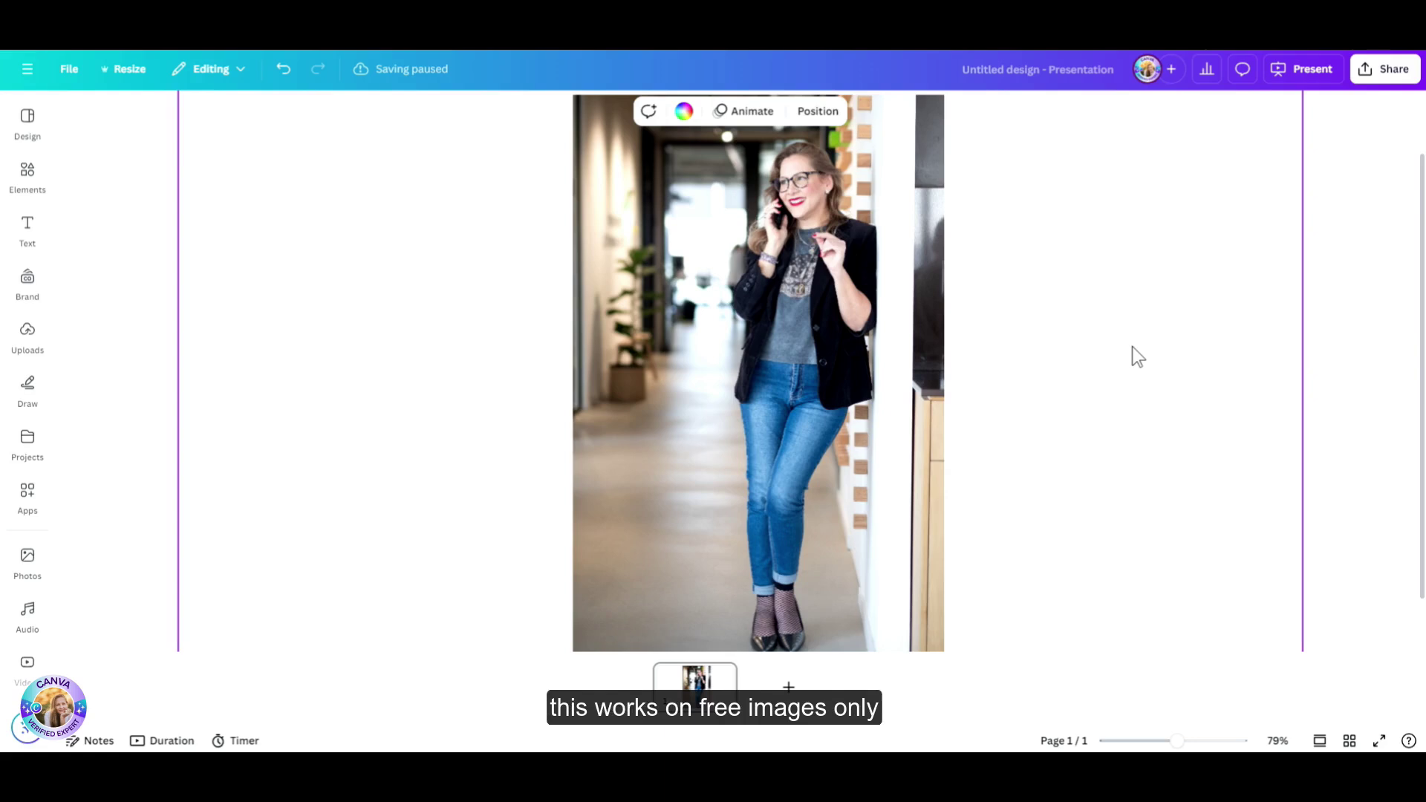
# Select the corridor photo and open the Mockups app from its Edit options.
pyautogui.click(826, 360)
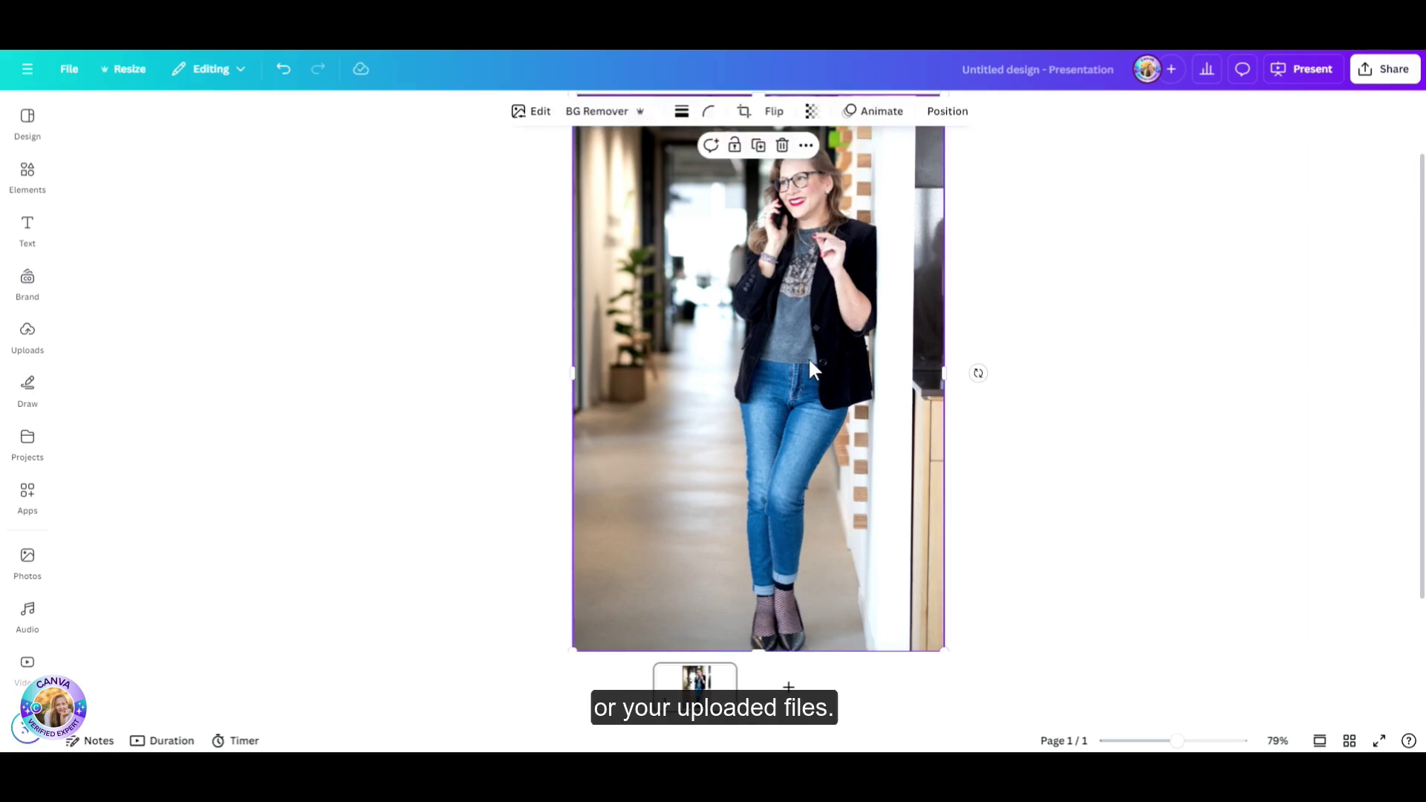
pyautogui.click(530, 123)
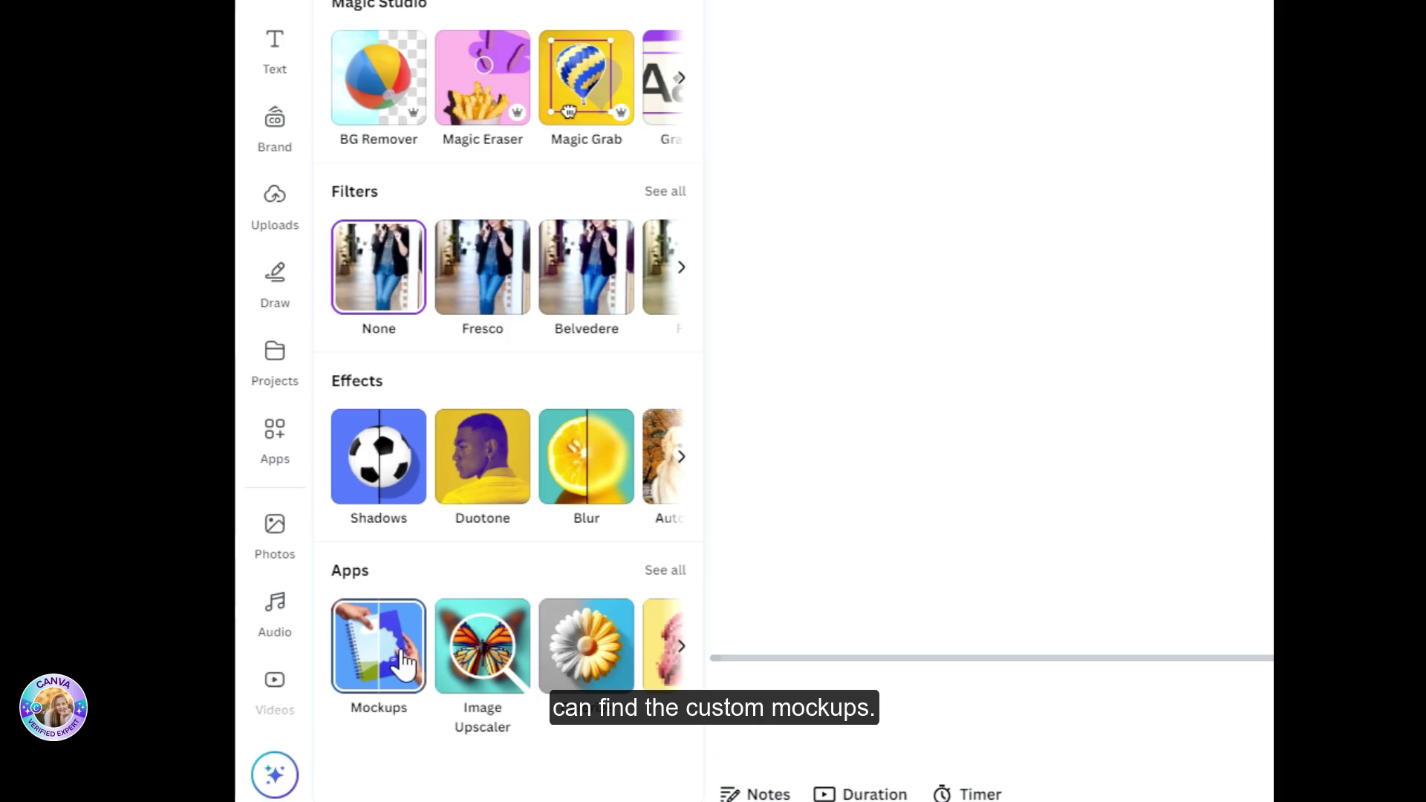
pyautogui.click(402, 660)
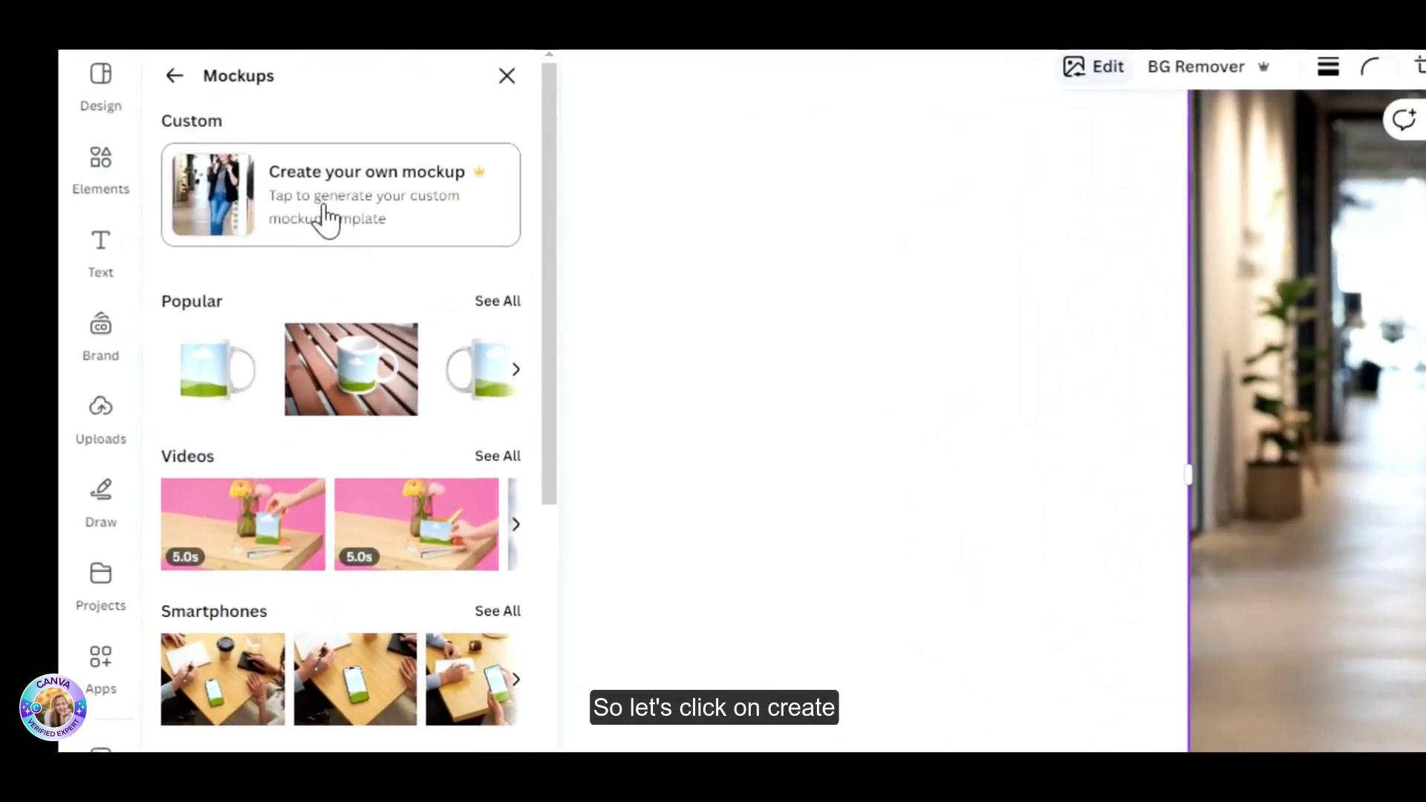
# Create a custom jacket mockup and drop a 'leopard' search result onto the jacket.
pyautogui.click(325, 208)
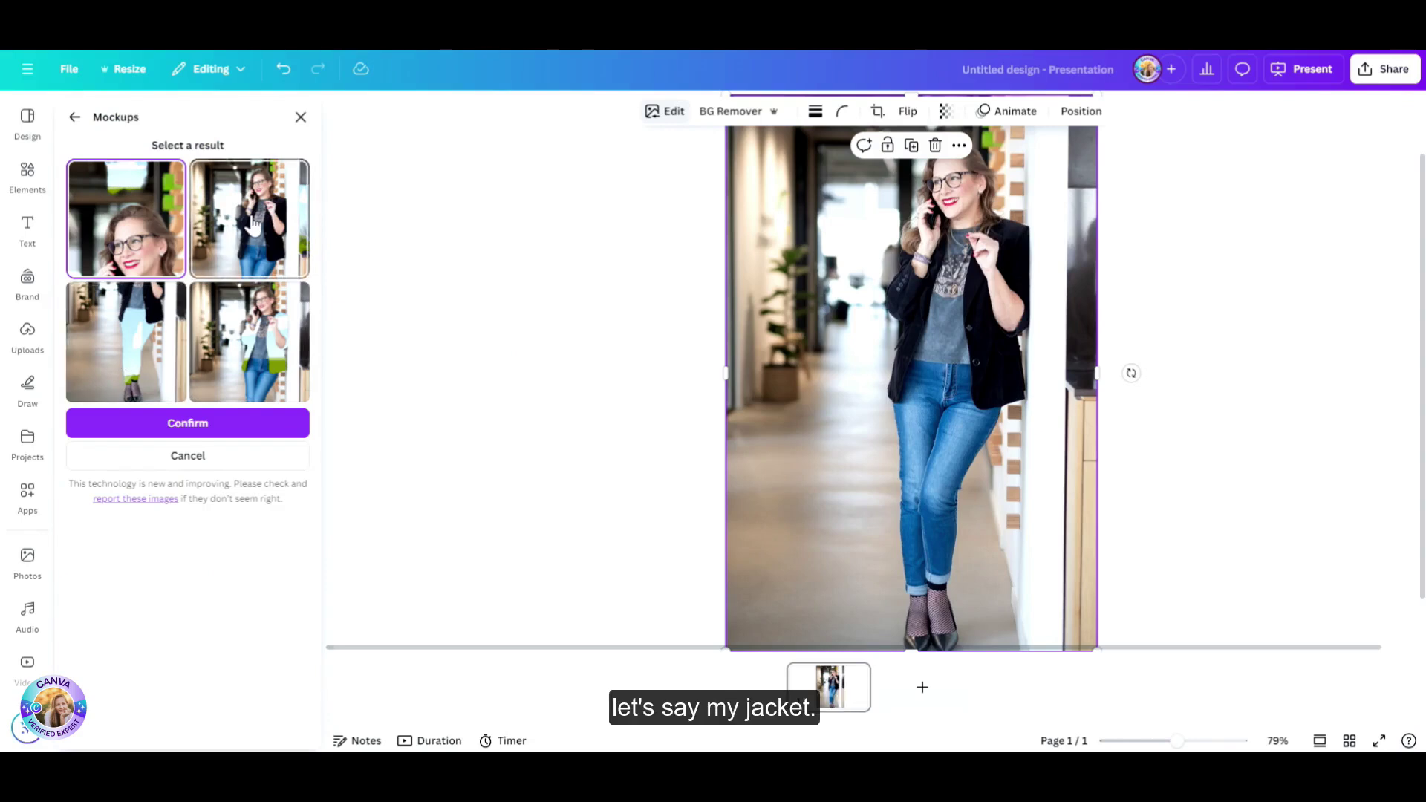
pyautogui.click(188, 422)
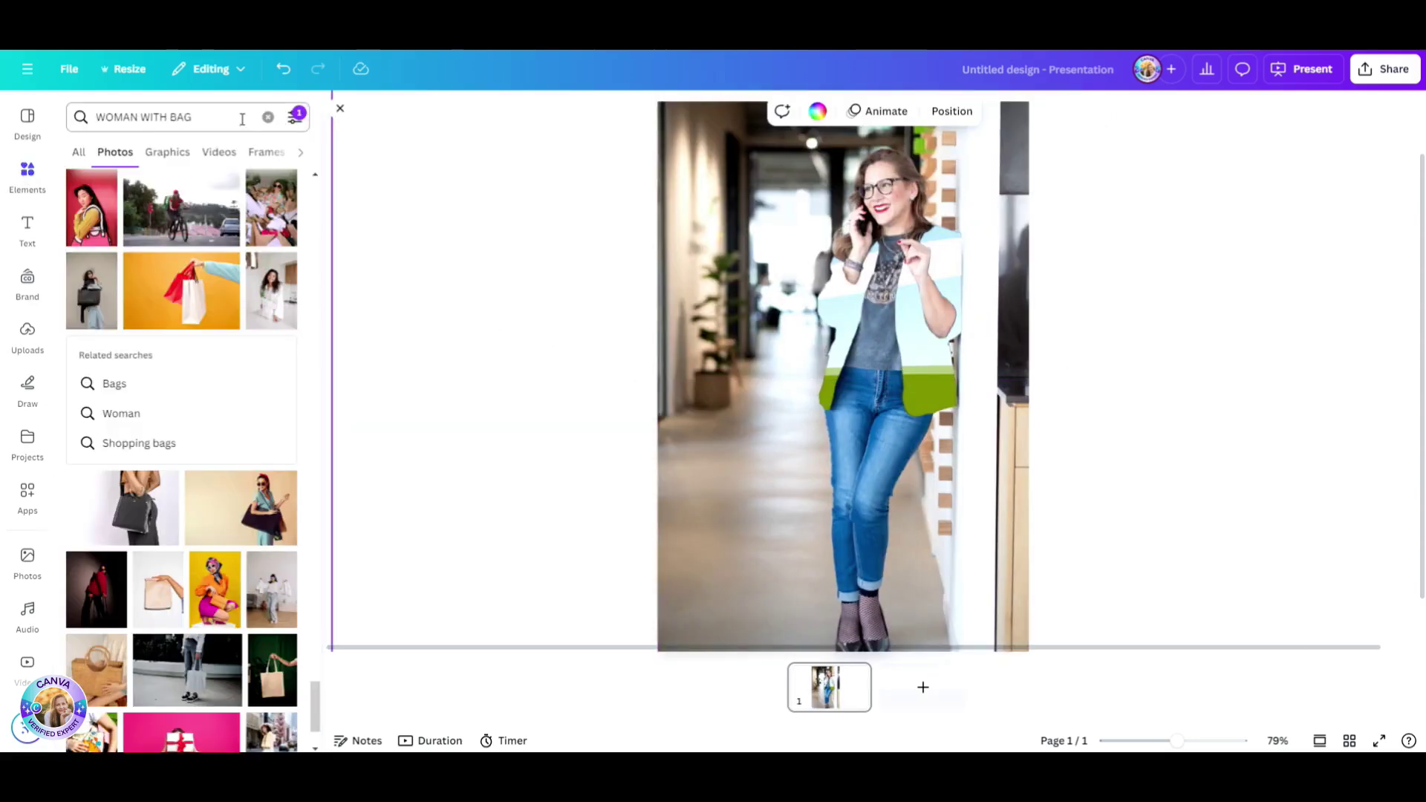
pyautogui.click(268, 116)
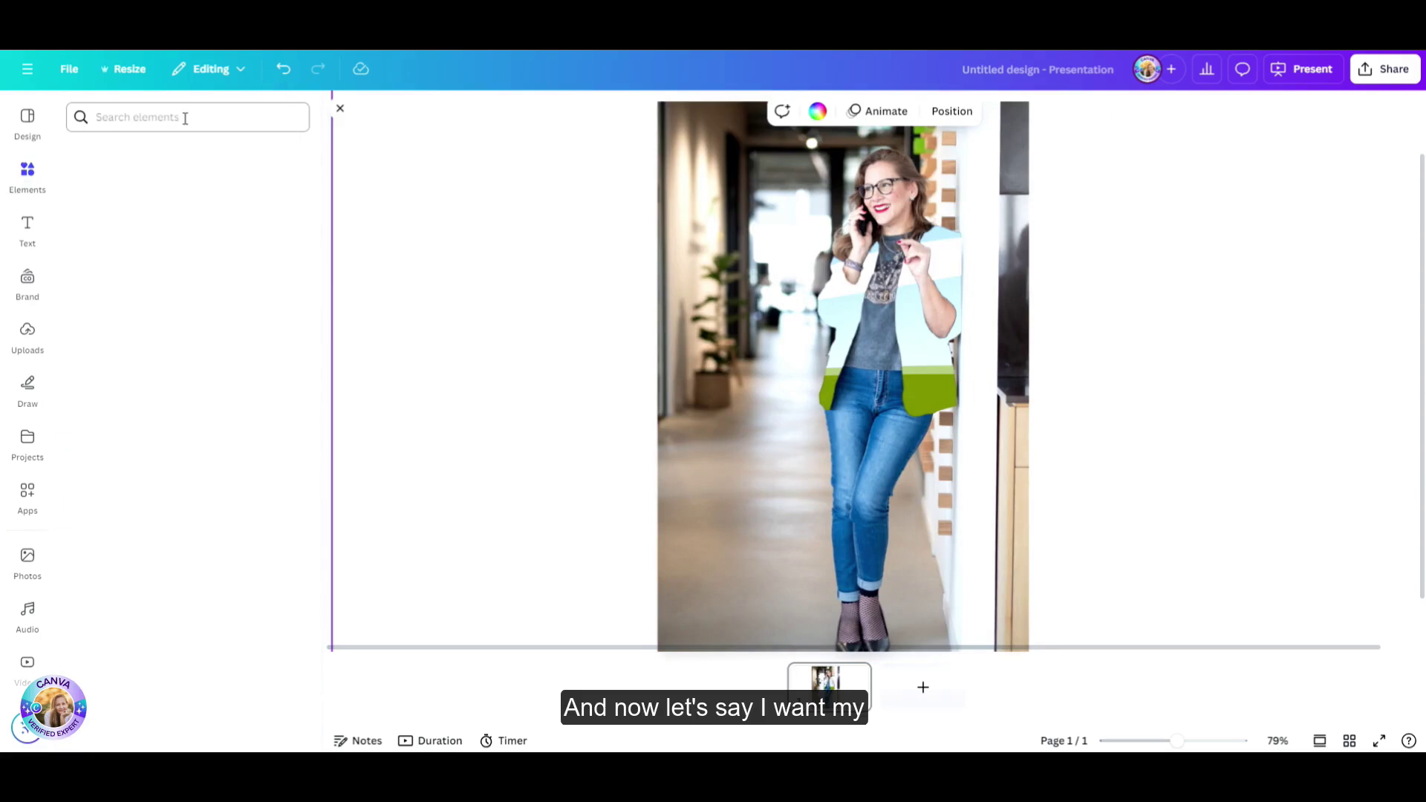
pyautogui.write('leopard')
pyautogui.press('Return')
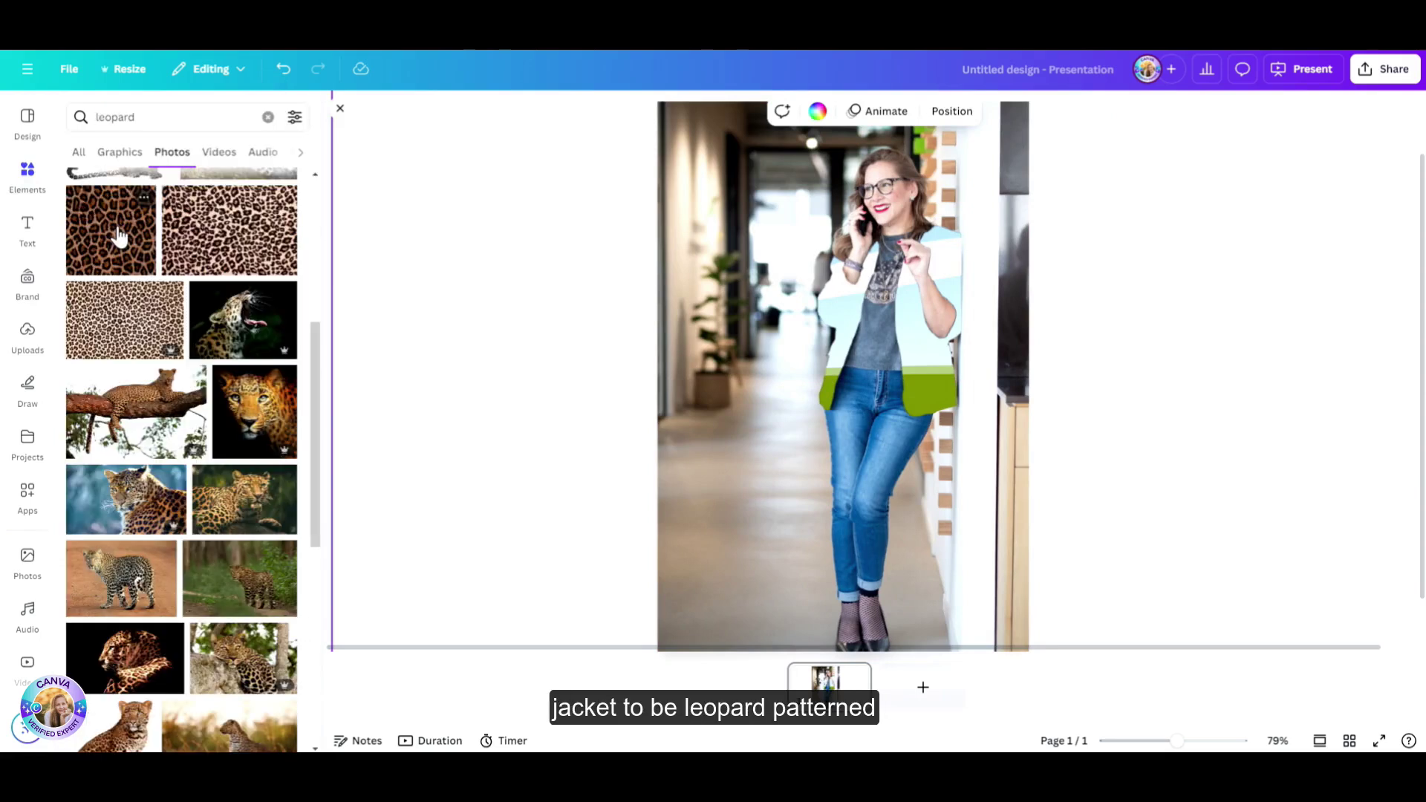
pyautogui.moveTo(119, 236); pyautogui.dragTo(839, 382)
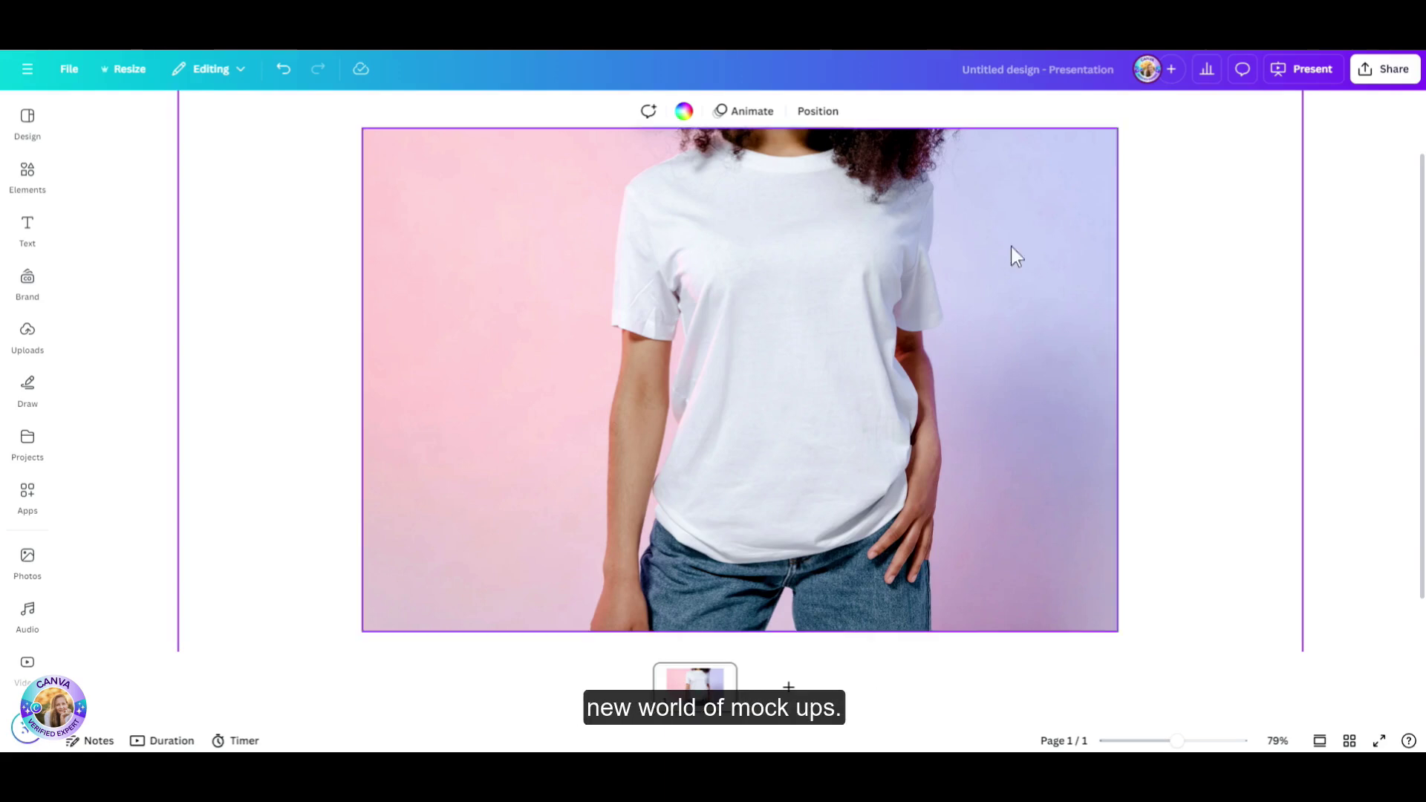
# Create and confirm a custom mockup from the white T-shirt photo, then show recent images.
pyautogui.click(748, 272)
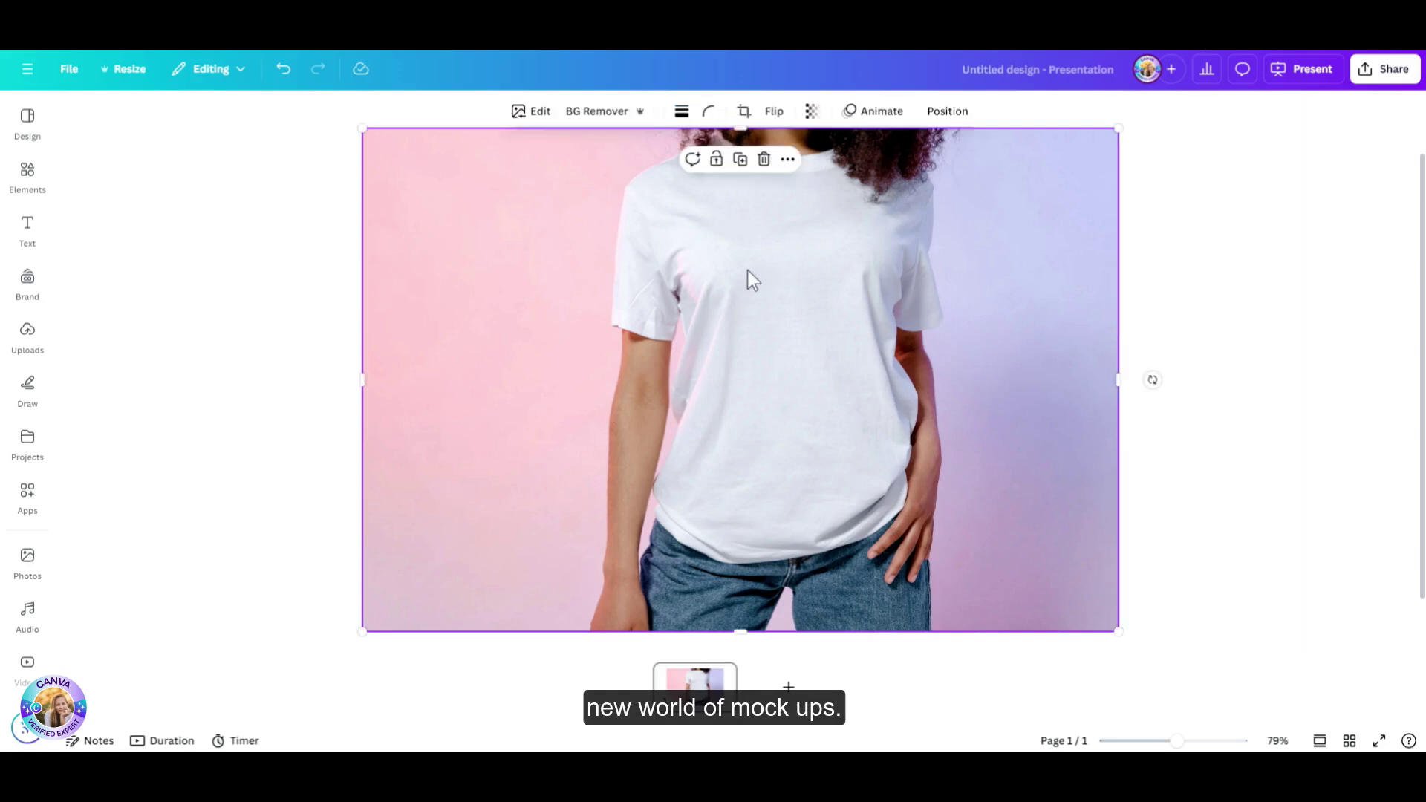
pyautogui.click(541, 111)
pyautogui.click(106, 647)
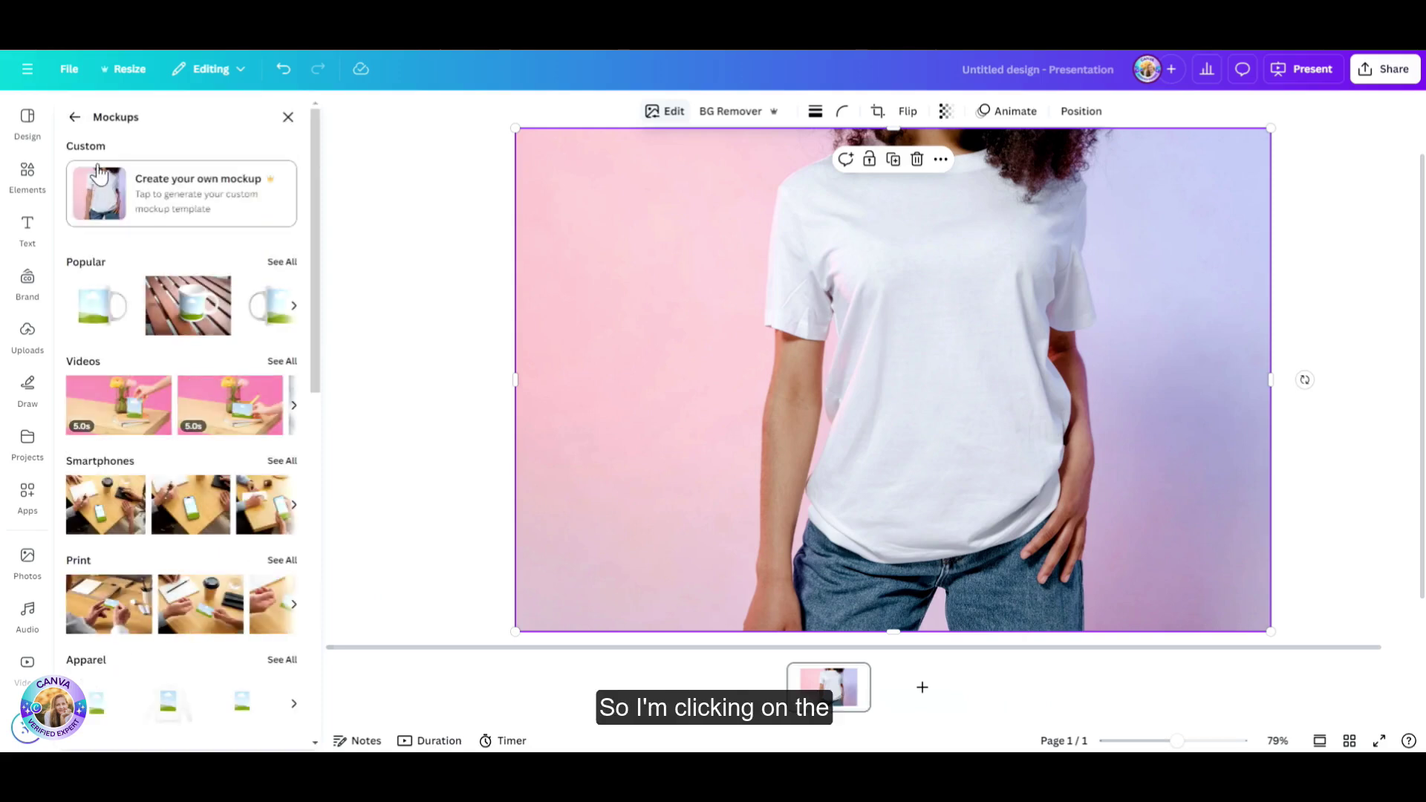
pyautogui.click(101, 177)
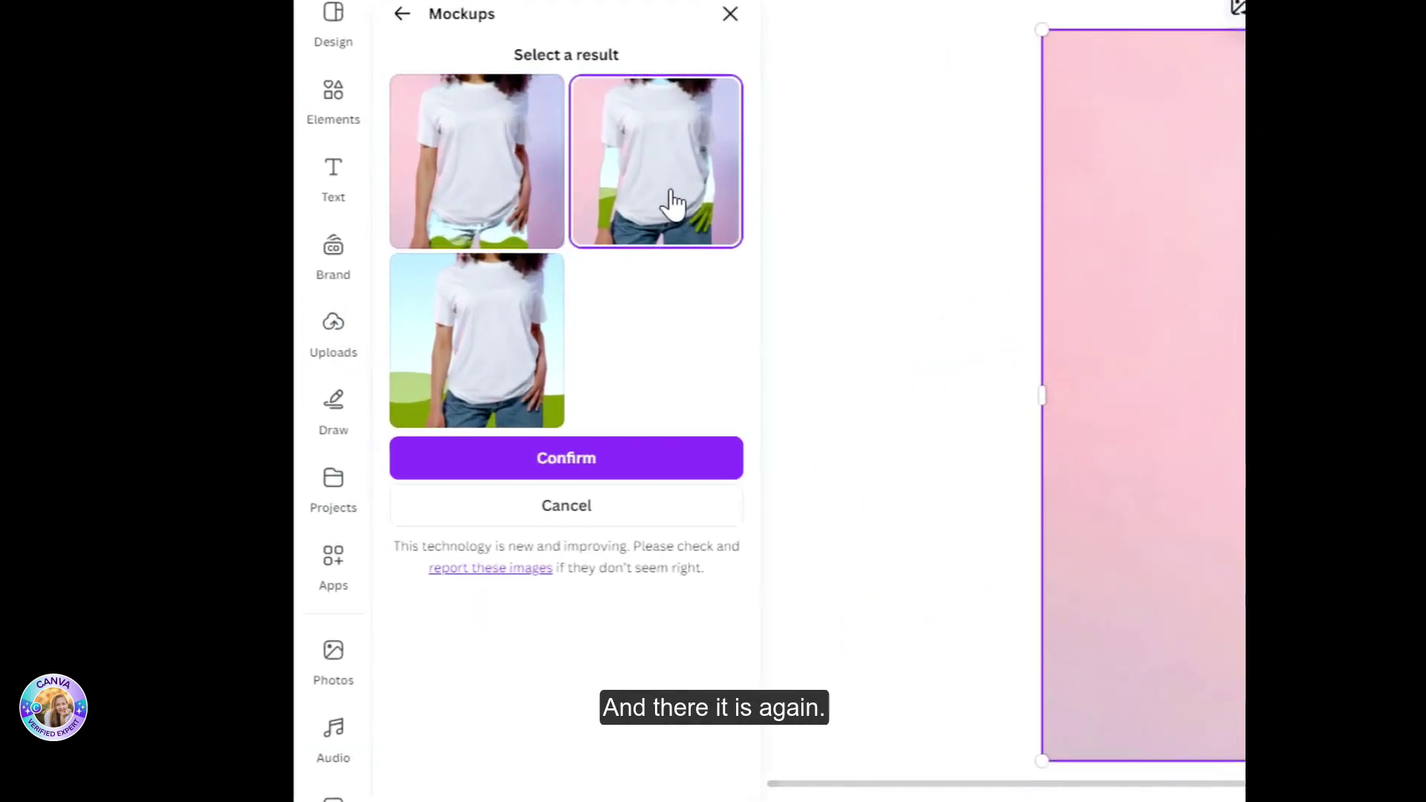
pyautogui.click(660, 448)
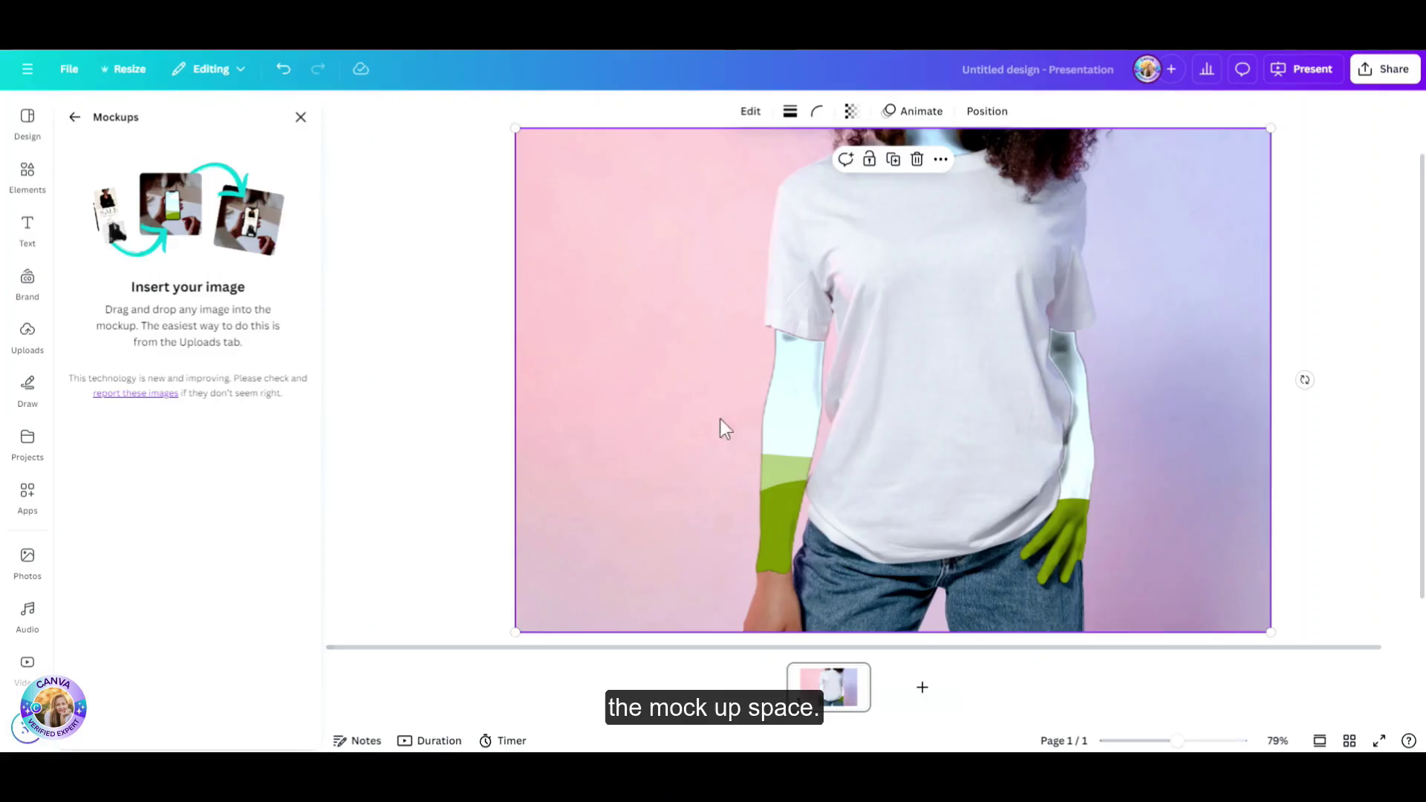
pyautogui.click(28, 171)
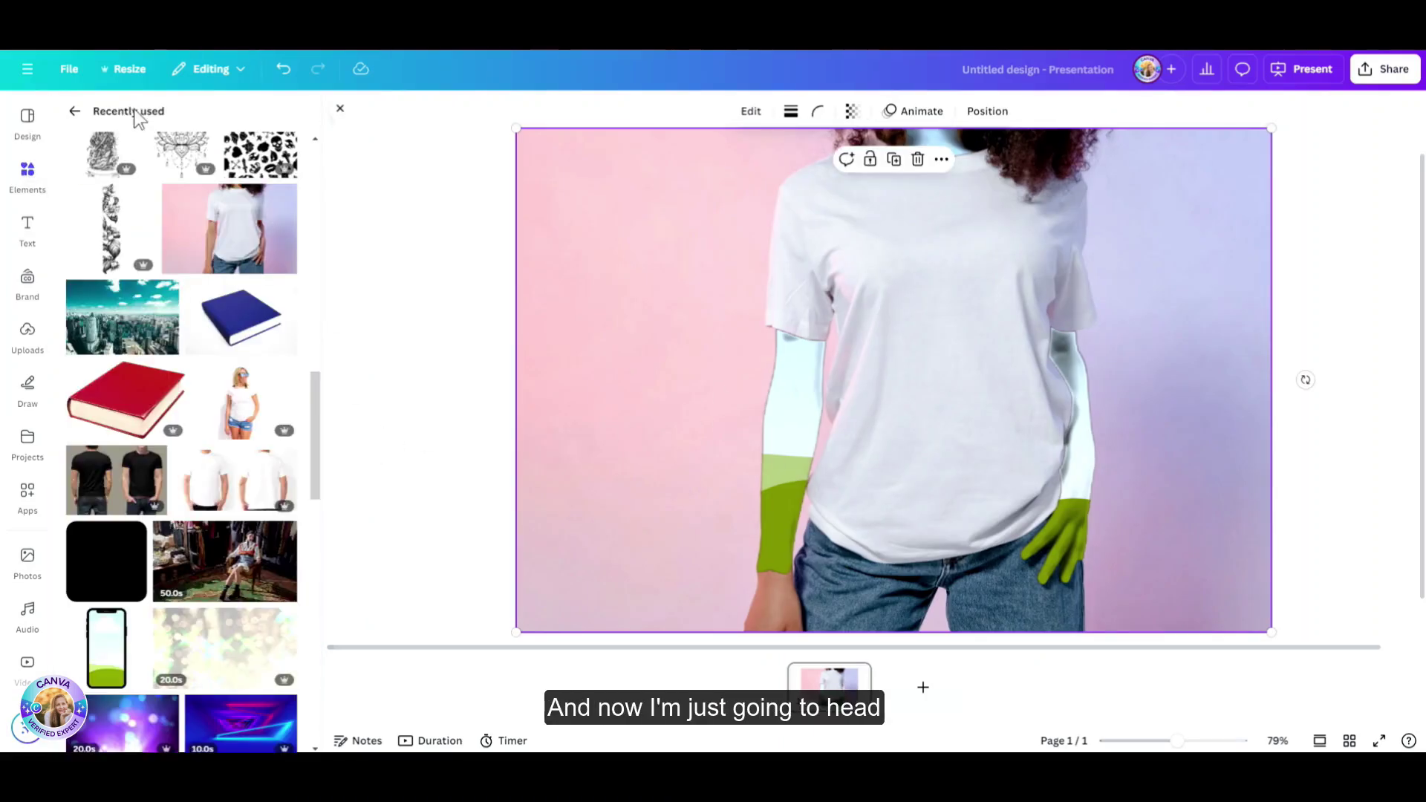
# Search Elements for 'TATTOO' and drag the grim reaper graphic onto the T-shirt.
pyautogui.click(133, 113)
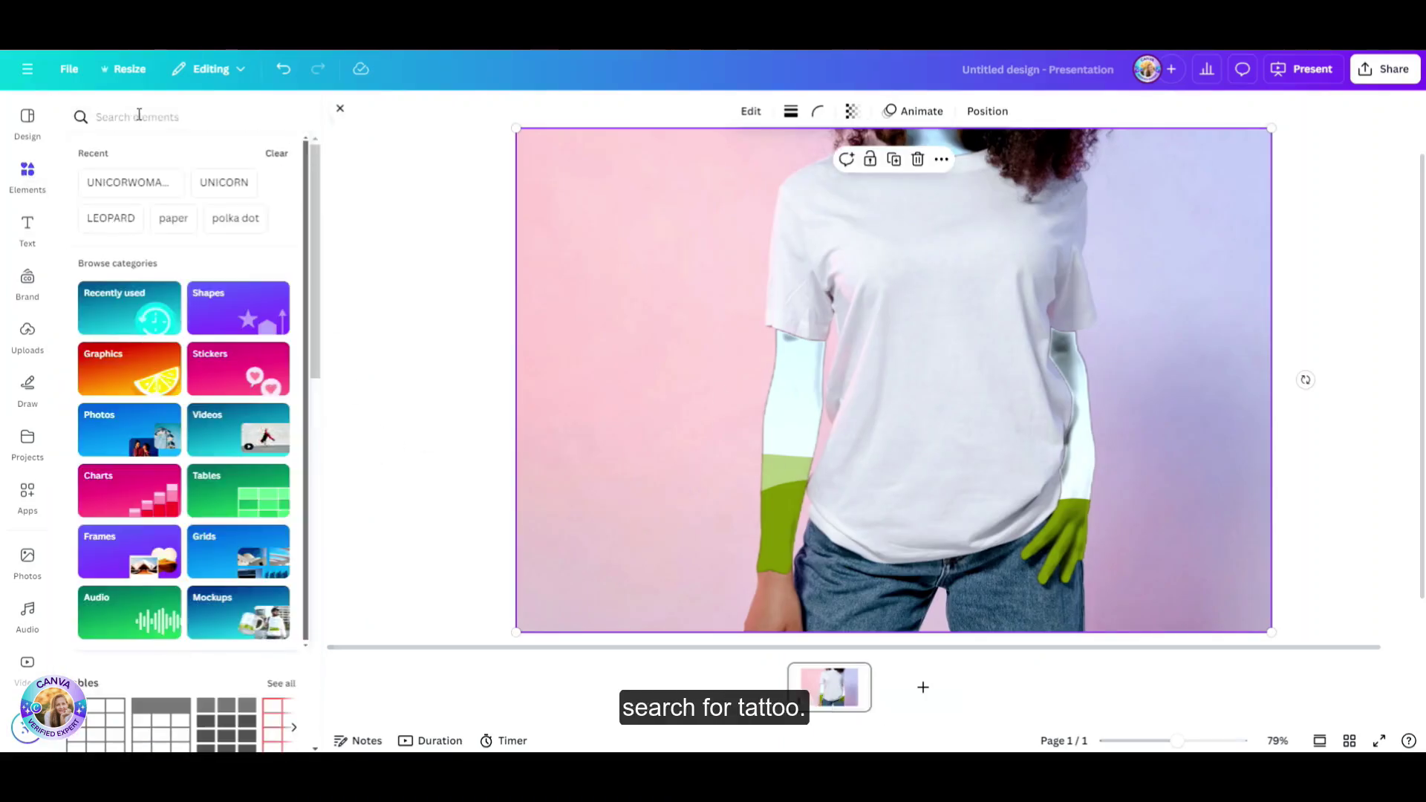
pyautogui.write('TATTOO')
pyautogui.press('Return')
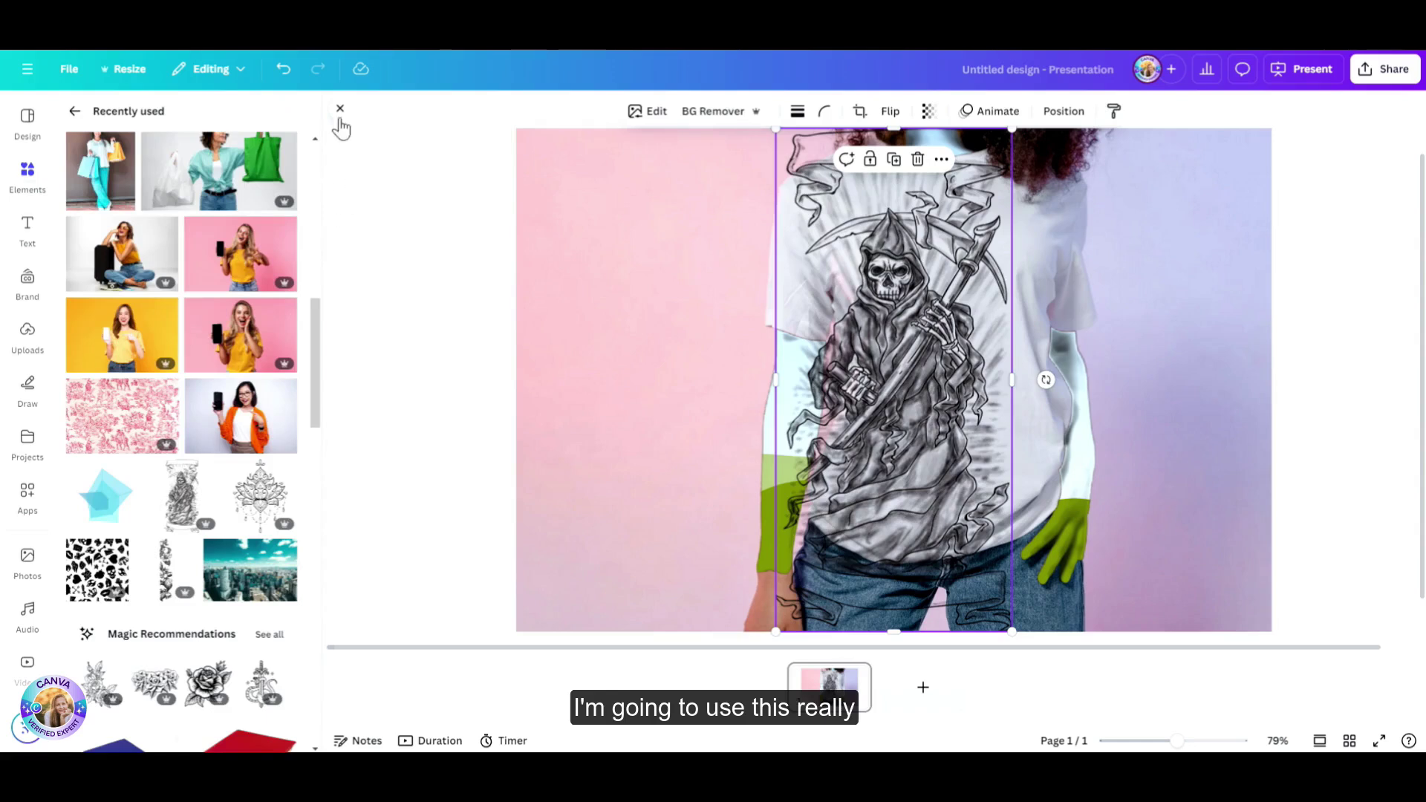
pyautogui.click(340, 109)
pyautogui.moveTo(765, 397); pyautogui.dragTo(657, 419)
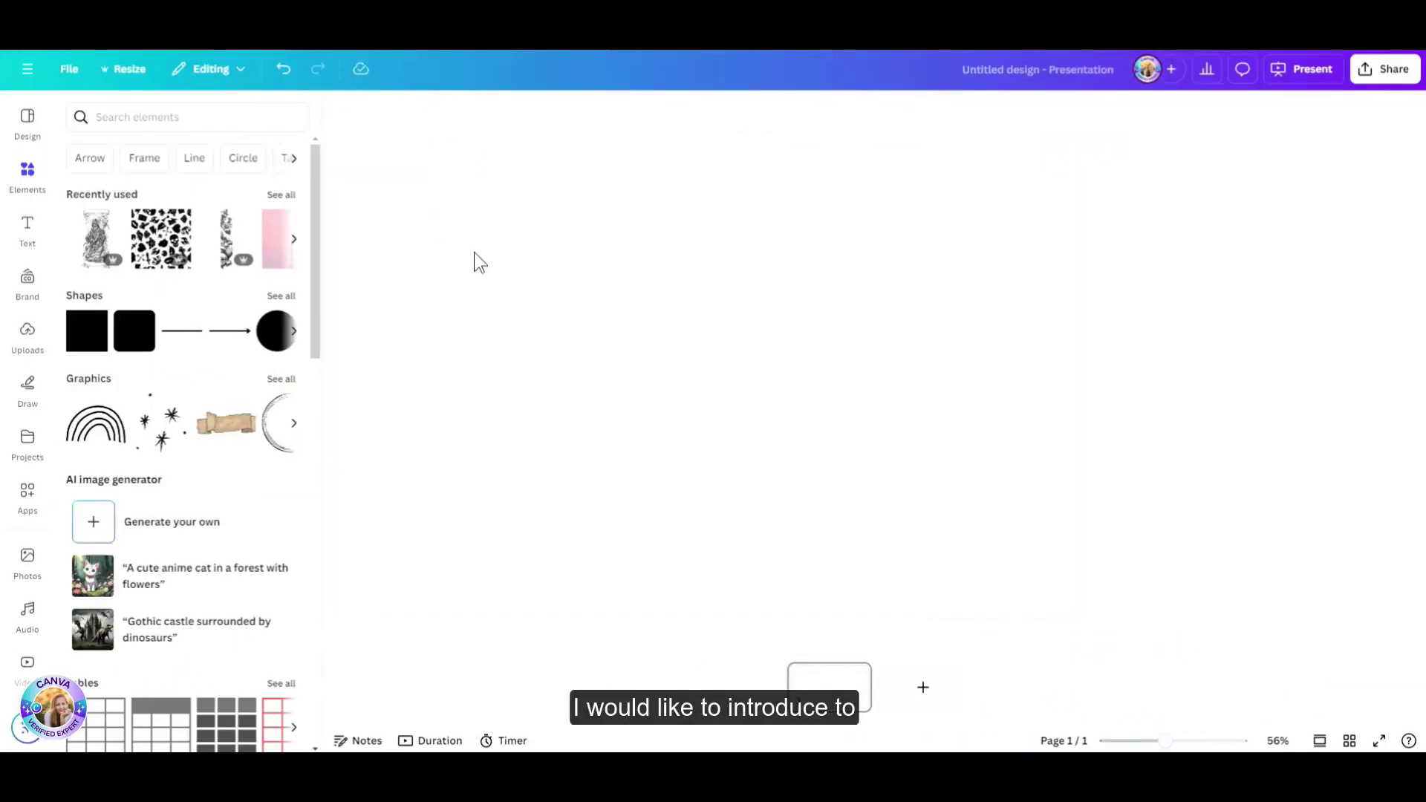
pyautogui.click(474, 254)
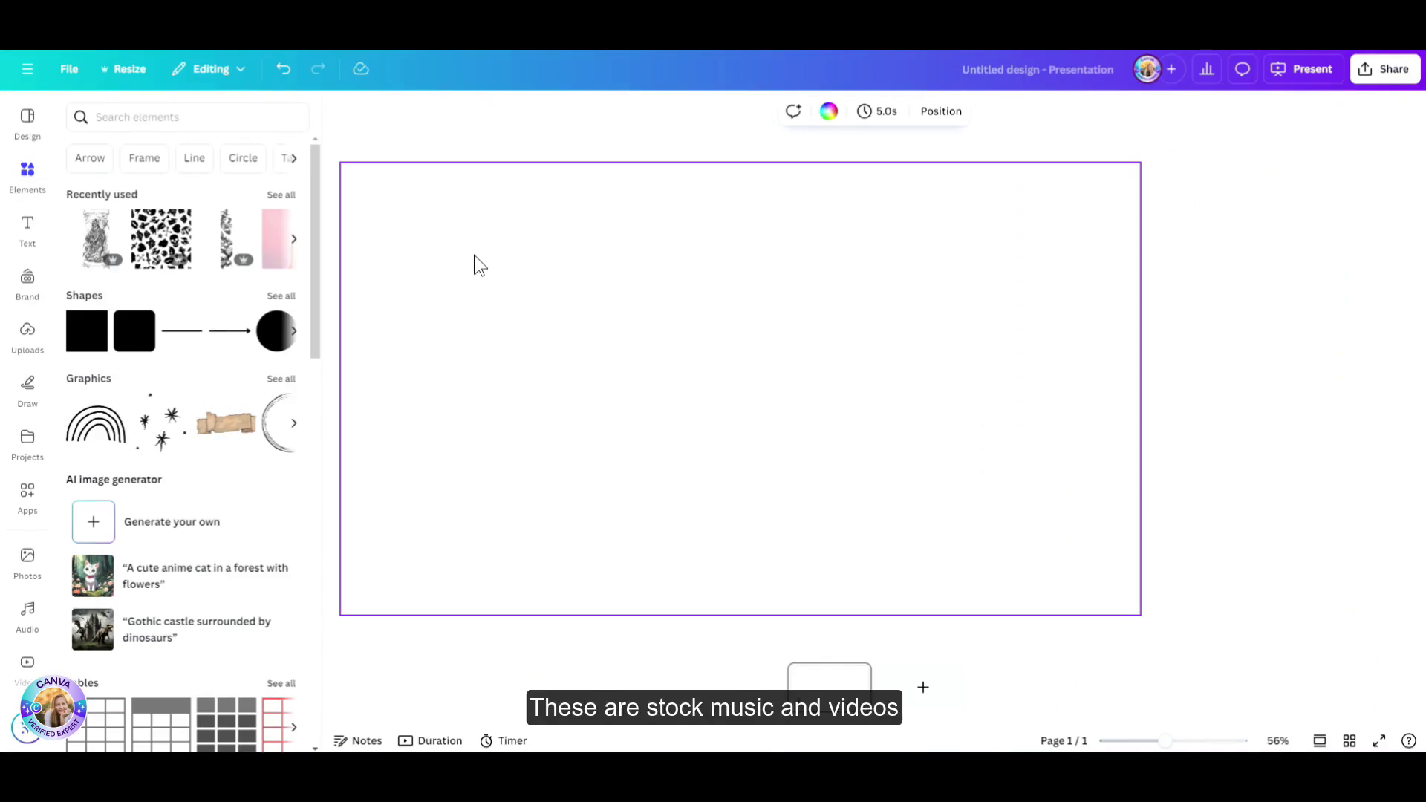
pyautogui.click(24, 160)
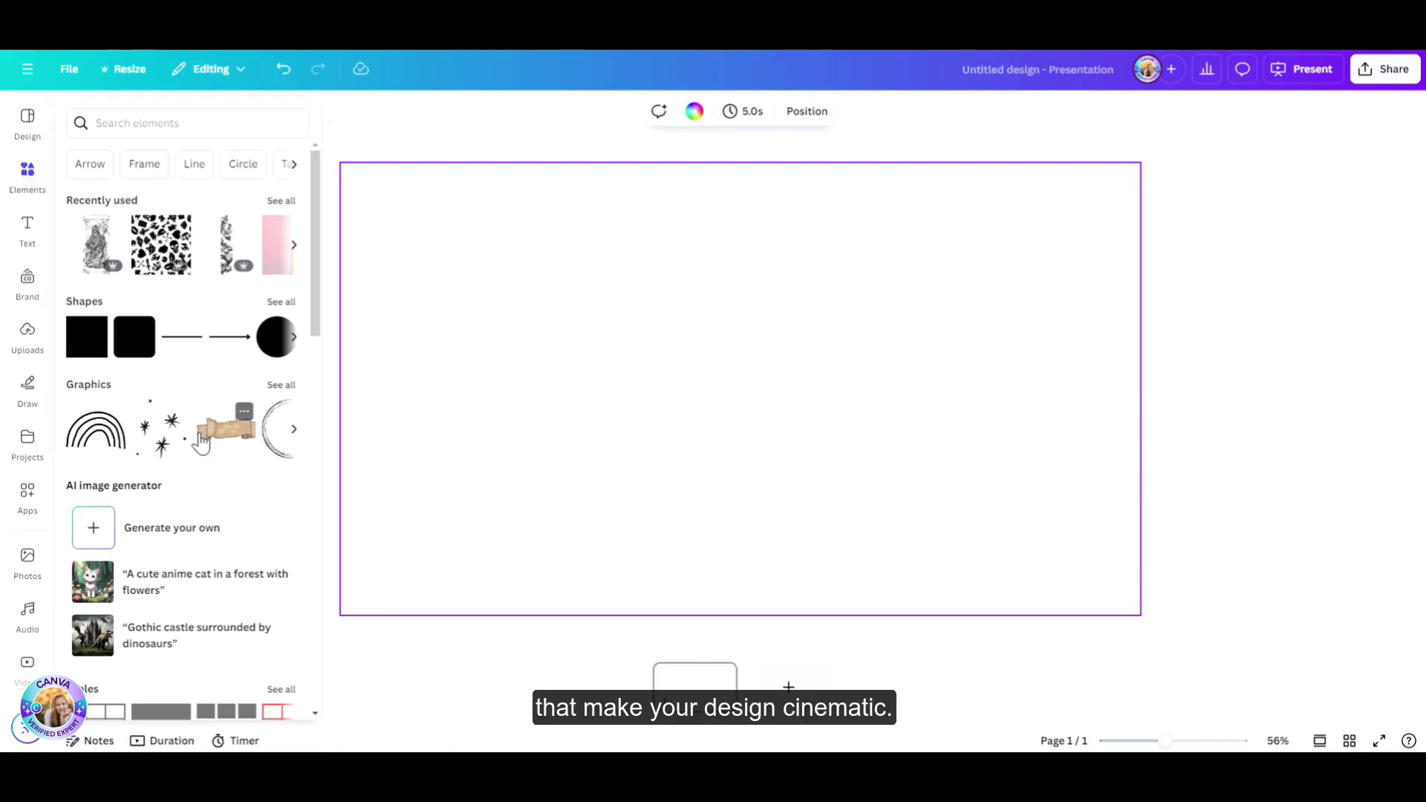
pyautogui.scroll(-5, 230, 469)
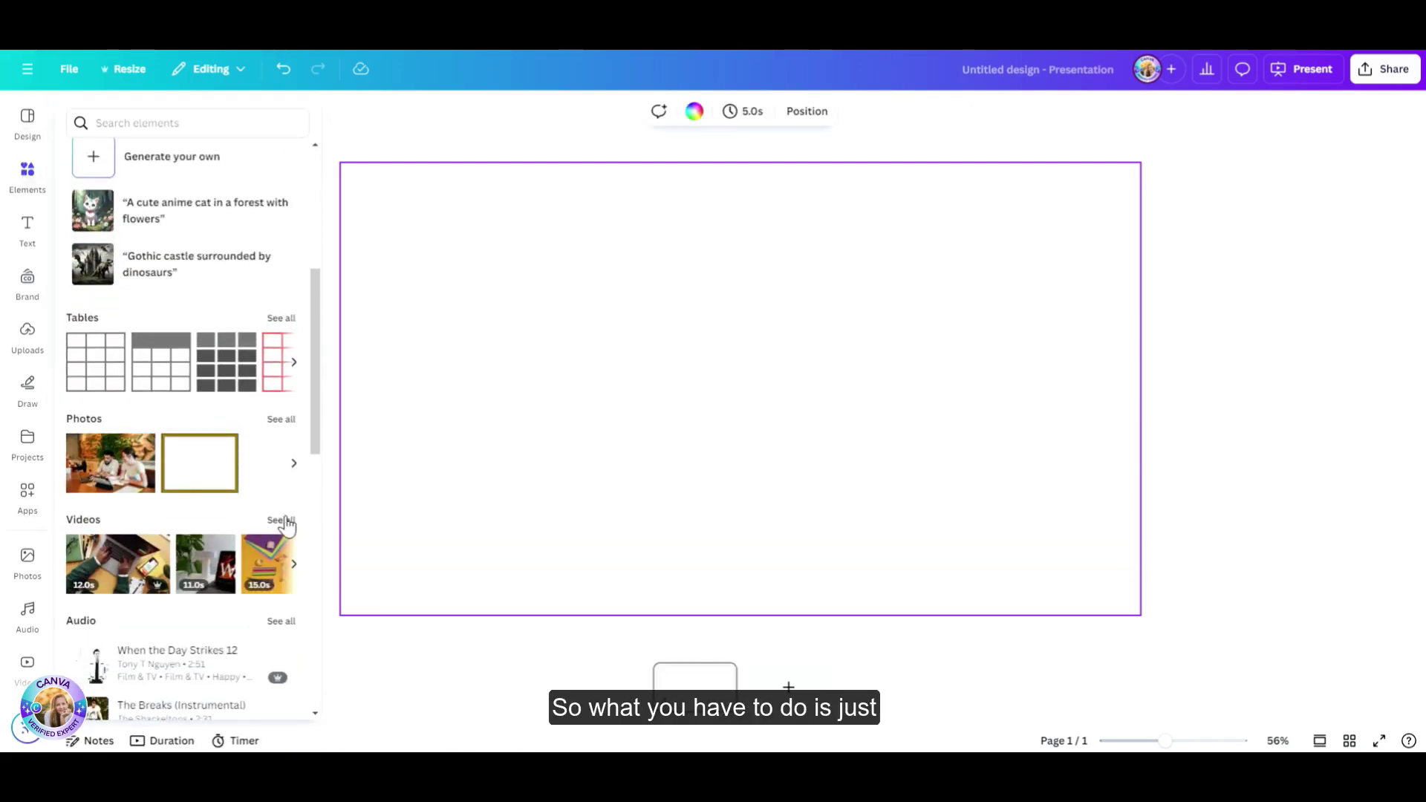
pyautogui.click(285, 521)
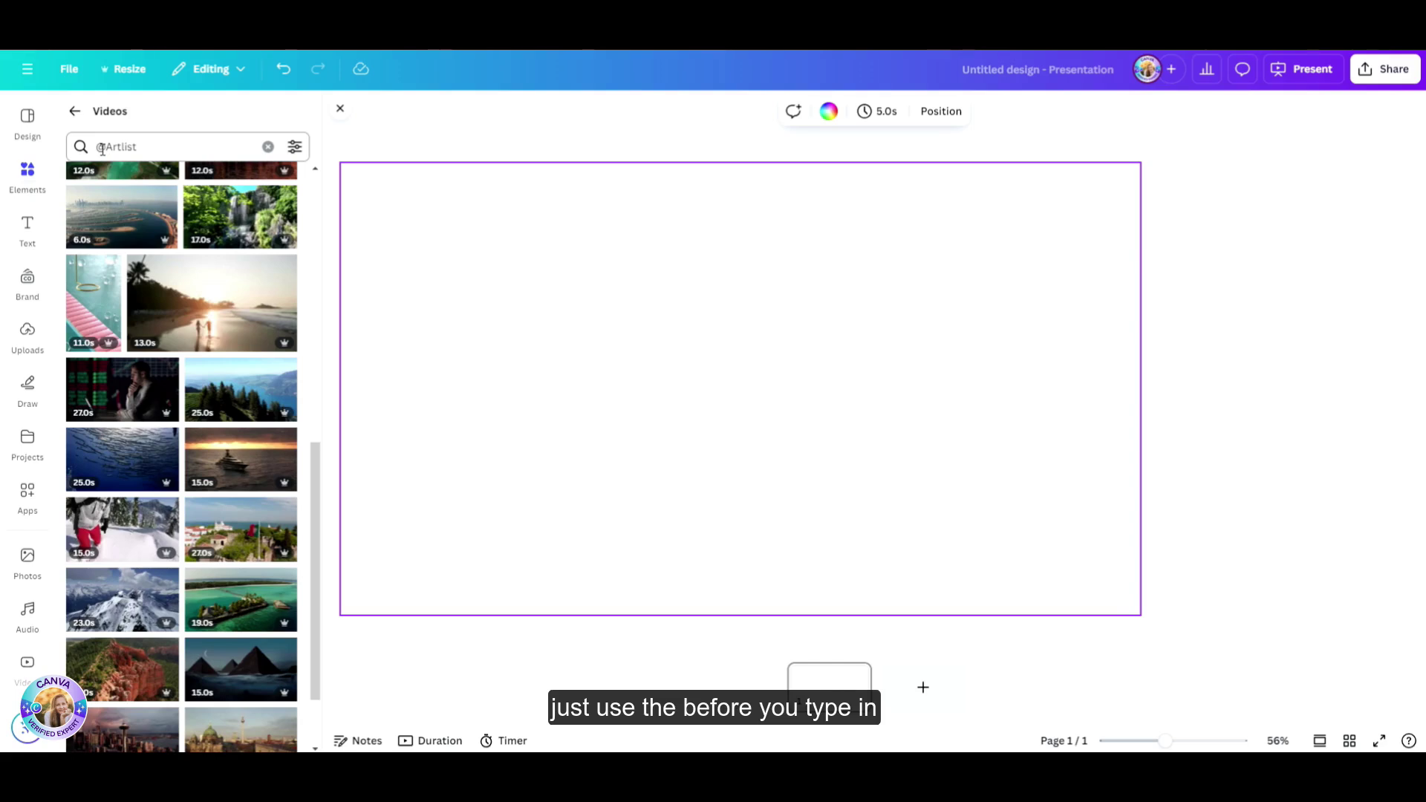
pyautogui.scroll(-5, 148, 390)
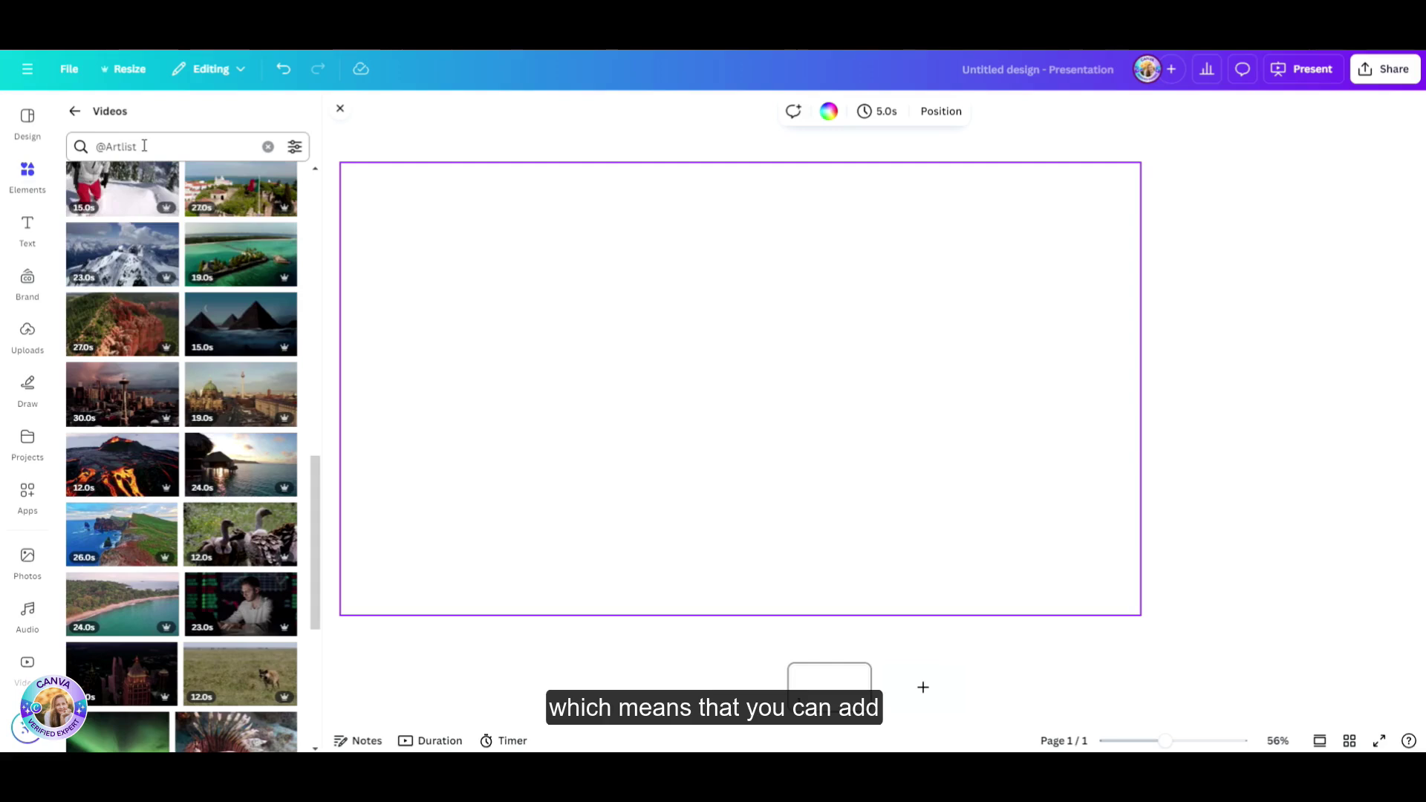
pyautogui.click(144, 145)
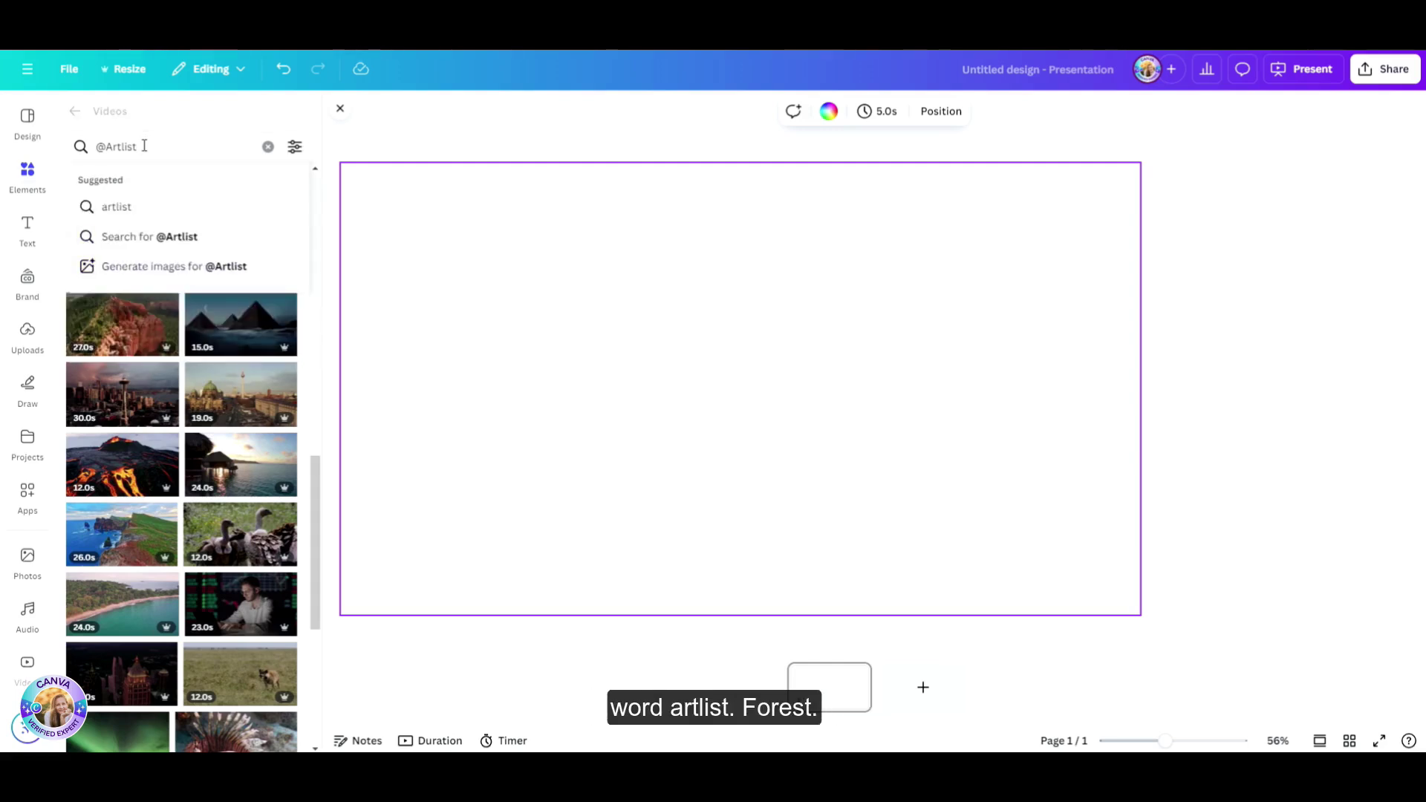
pyautogui.write('forest')
pyautogui.press('Return')
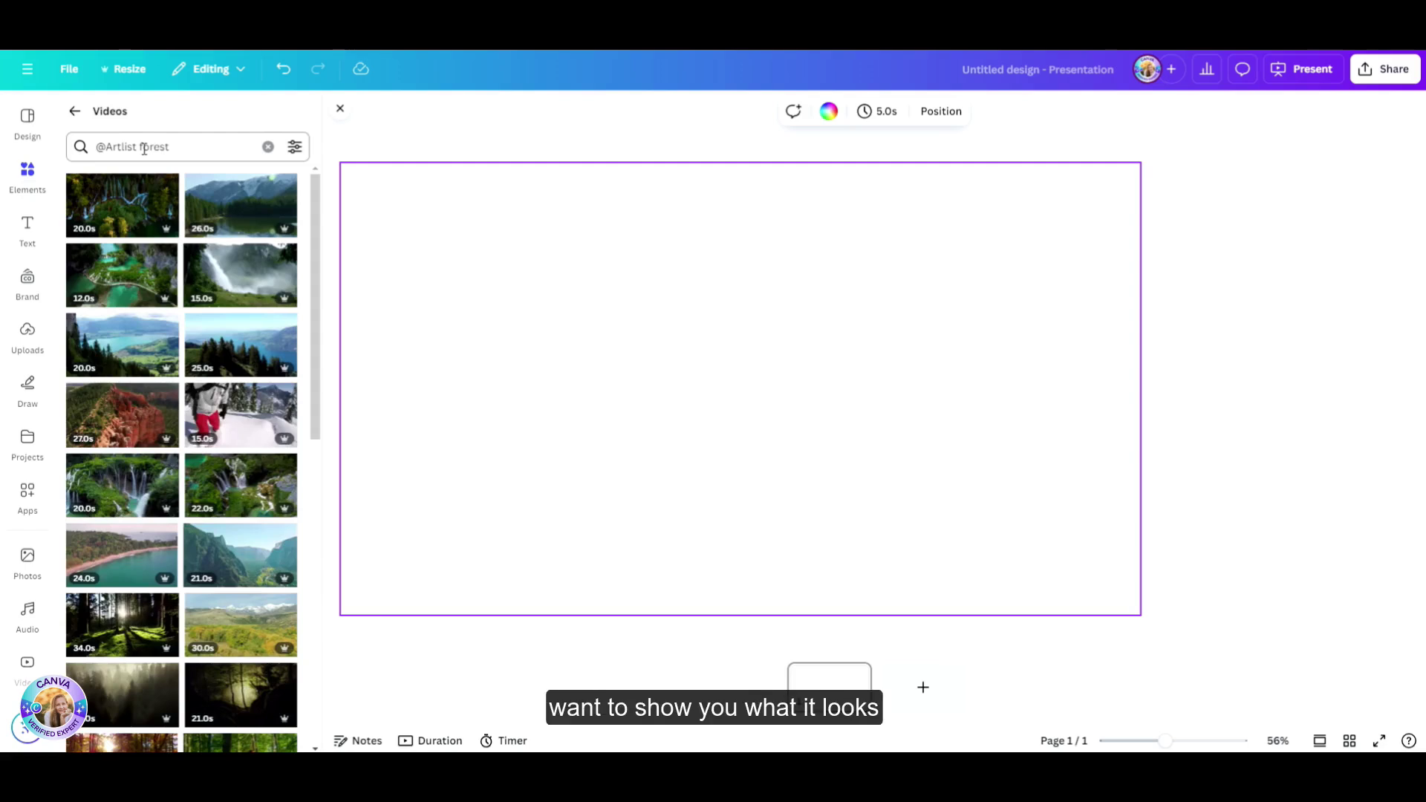
# Add a forest waterfall clip, then replace it with the woman walking through a sunlit forest.
pyautogui.click(119, 218)
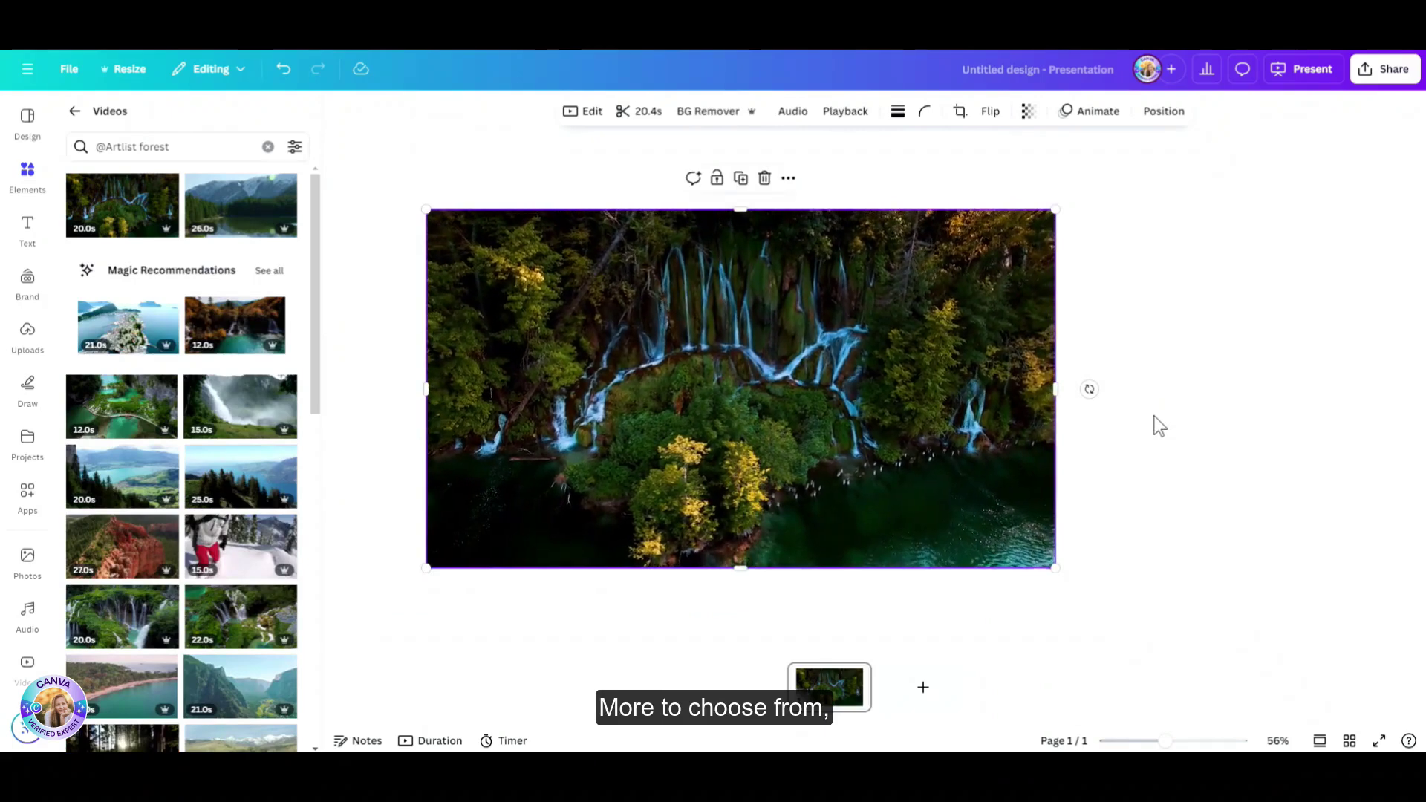
pyautogui.scroll(-10, 144, 627)
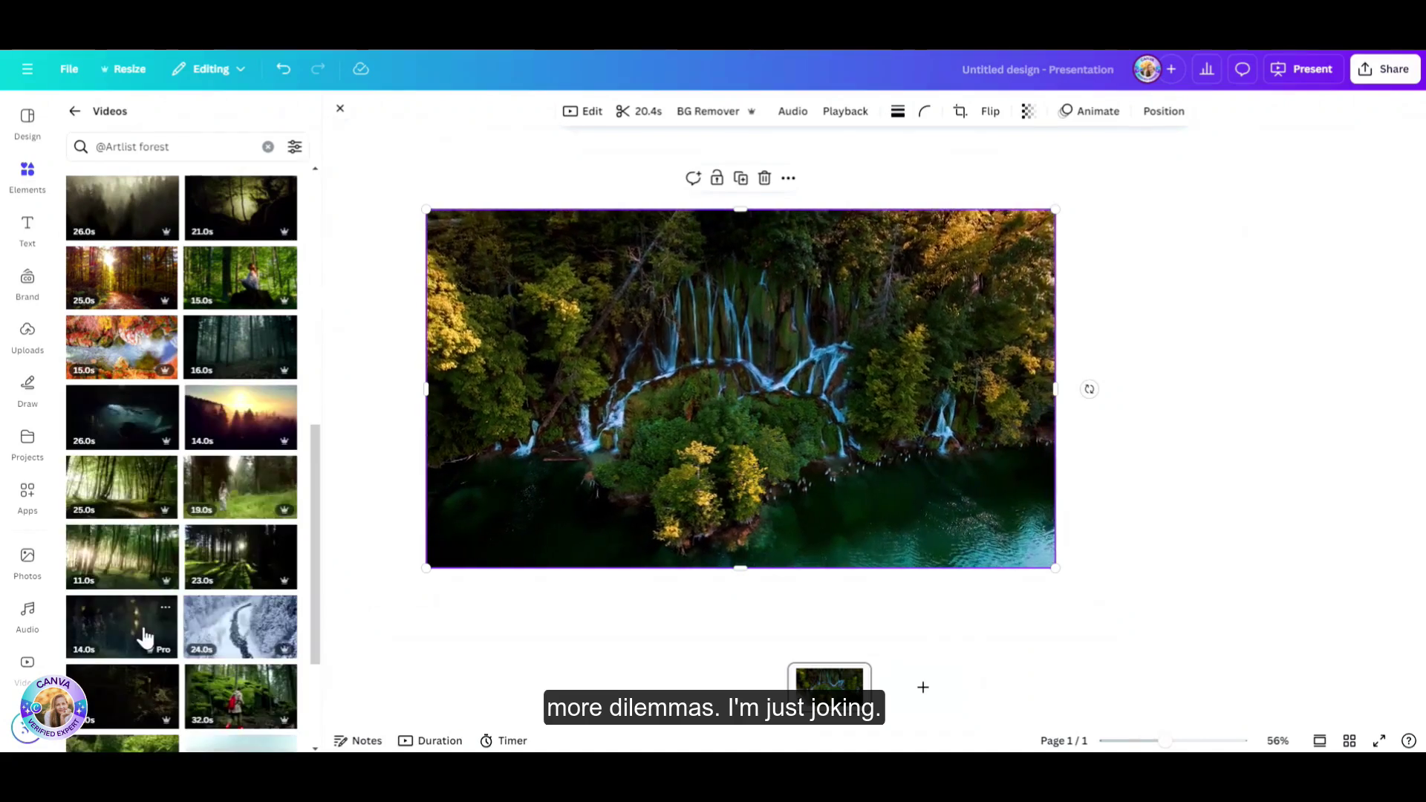
pyautogui.click(227, 490)
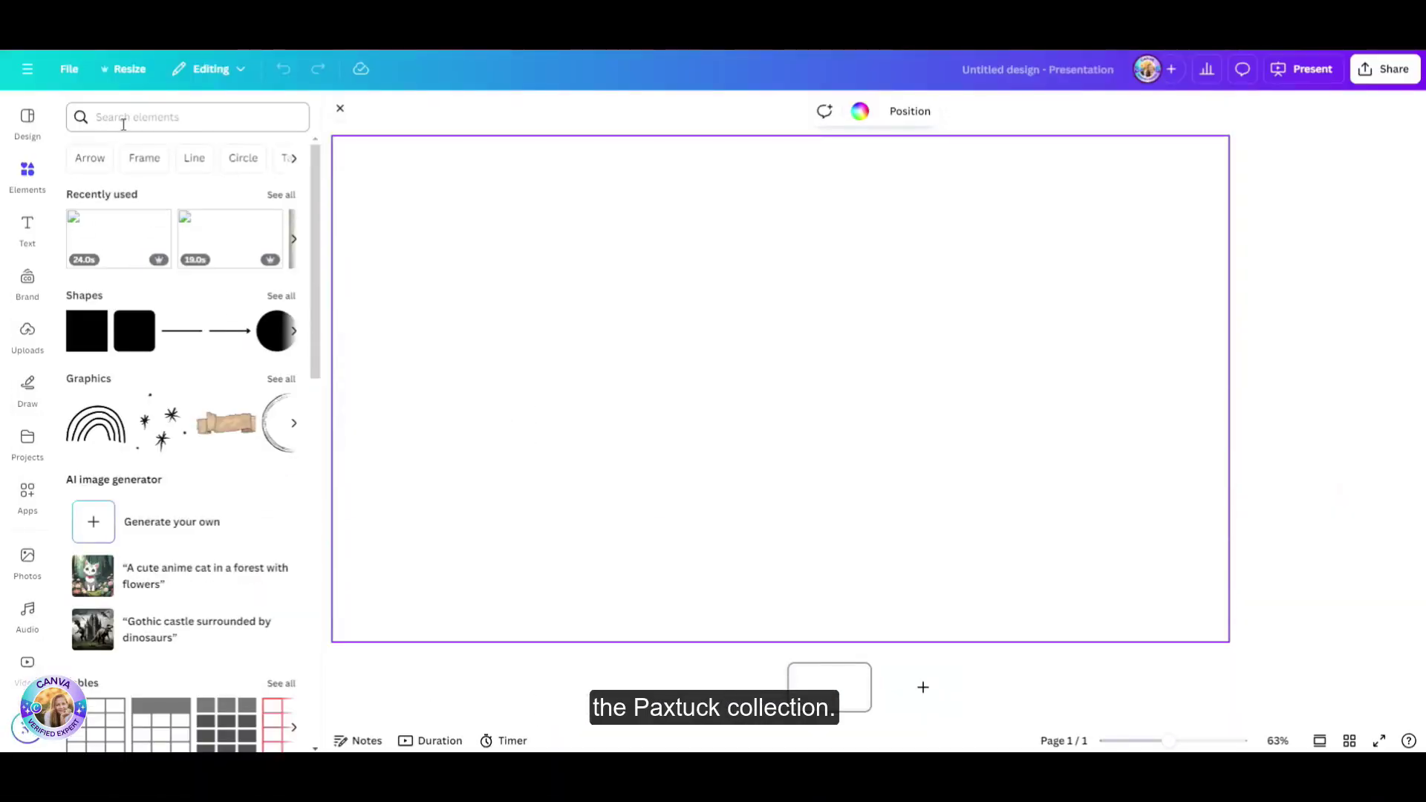
pyautogui.click(125, 118)
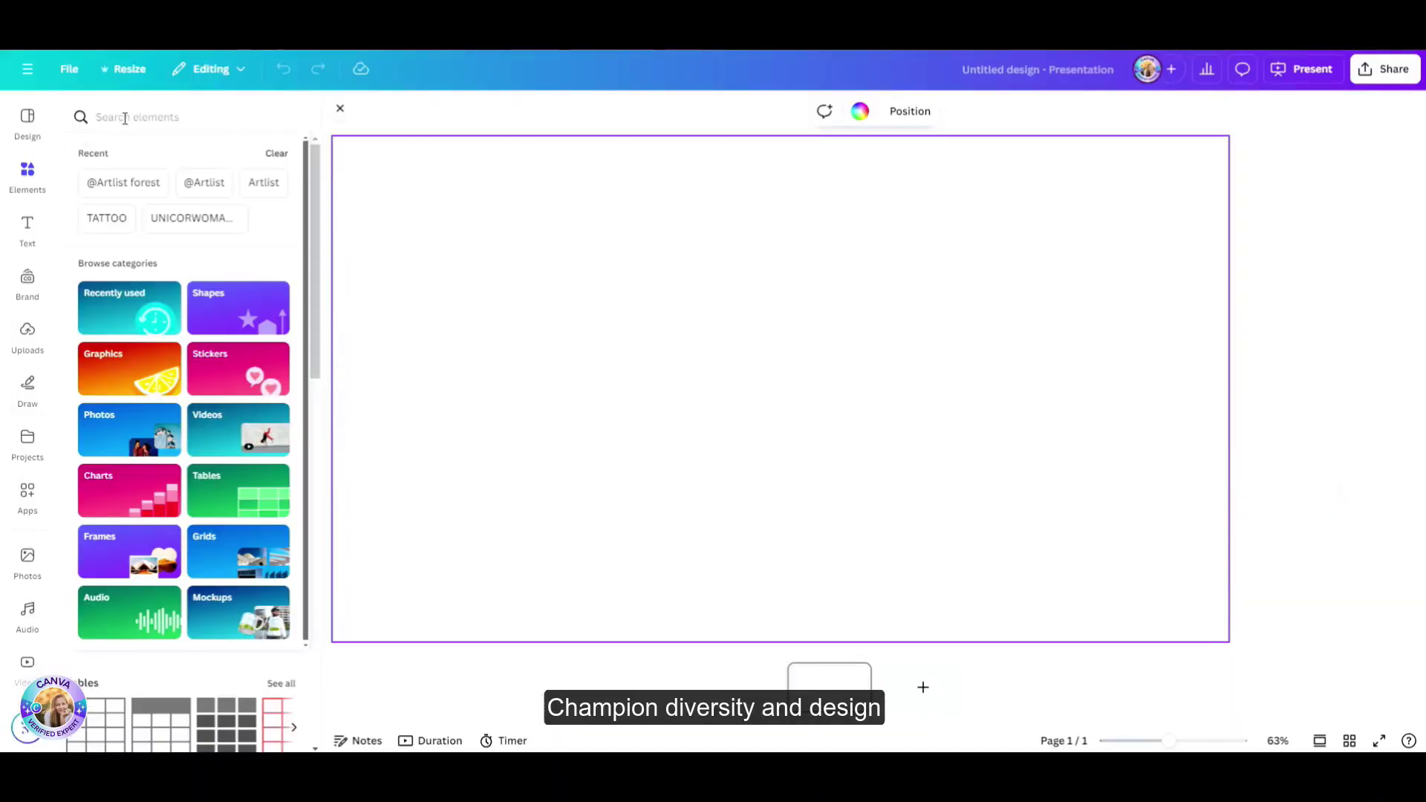
pyautogui.write('@POCSTOCK')
pyautogui.press('Return')
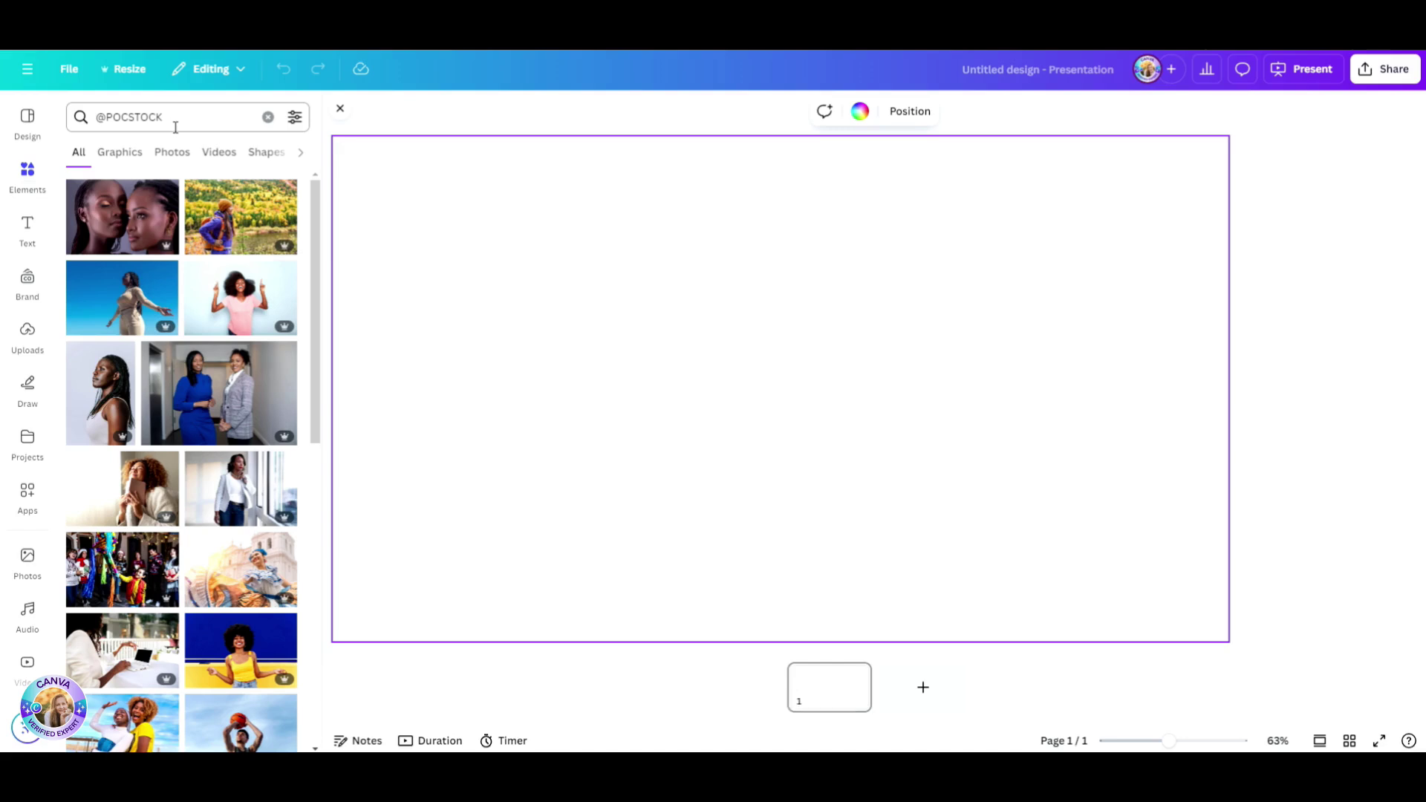
pyautogui.click(175, 127)
pyautogui.scroll(-3, 198, 395)
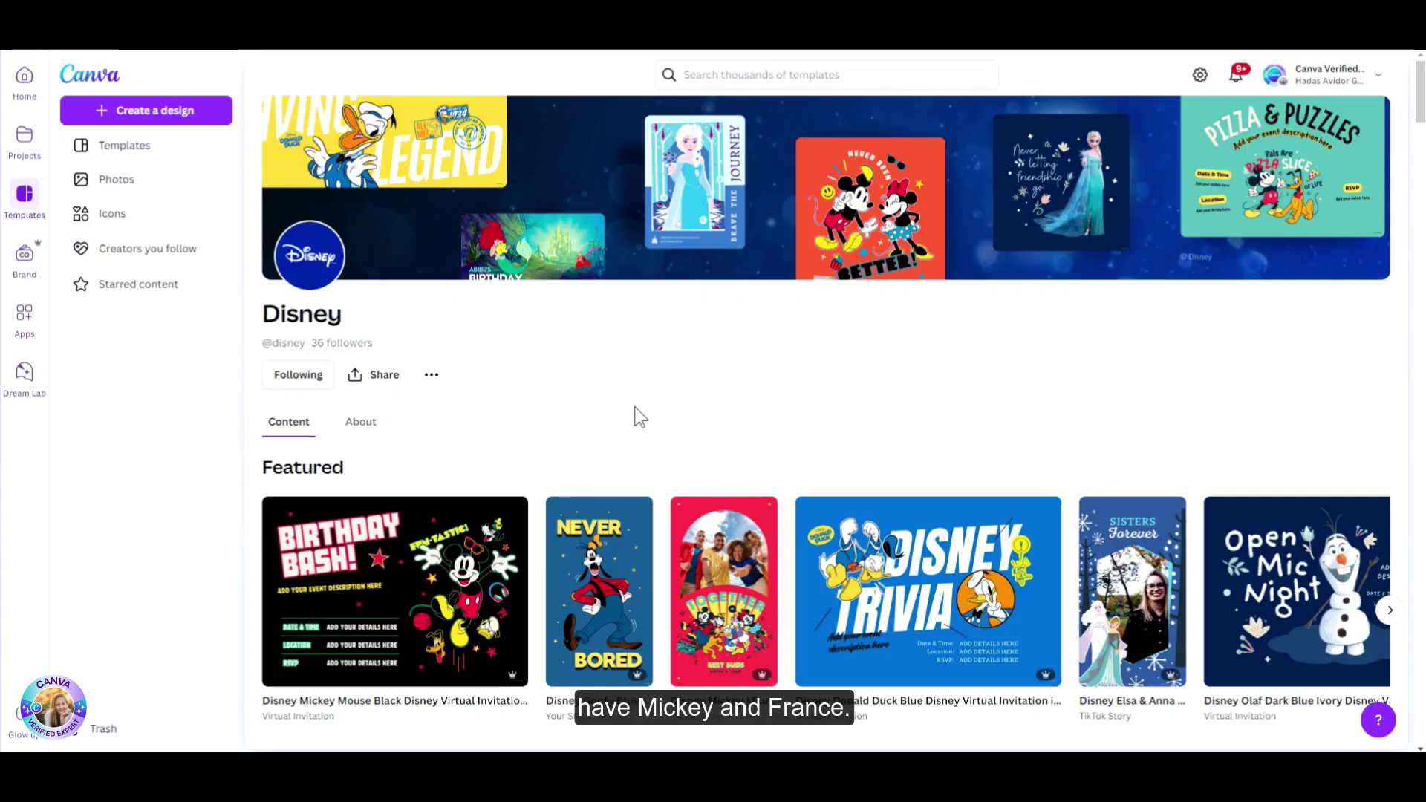
# Scroll the Disney creator page through its Featured and Collections sections.
pyautogui.scroll(-3, 634, 410)
pyautogui.scroll(-2, 640, 435)
pyautogui.scroll(-3, 563, 334)
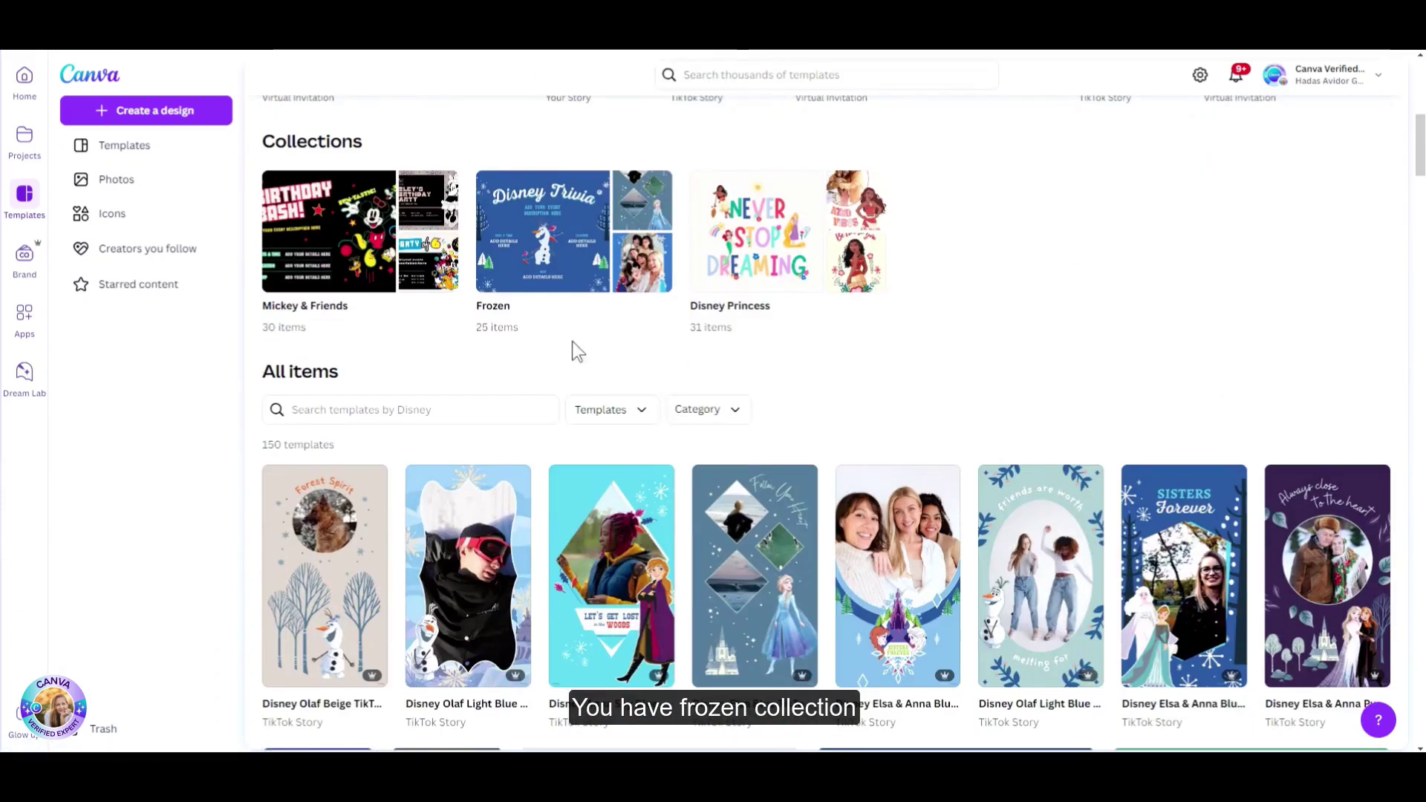
pyautogui.scroll(2, 445, 367)
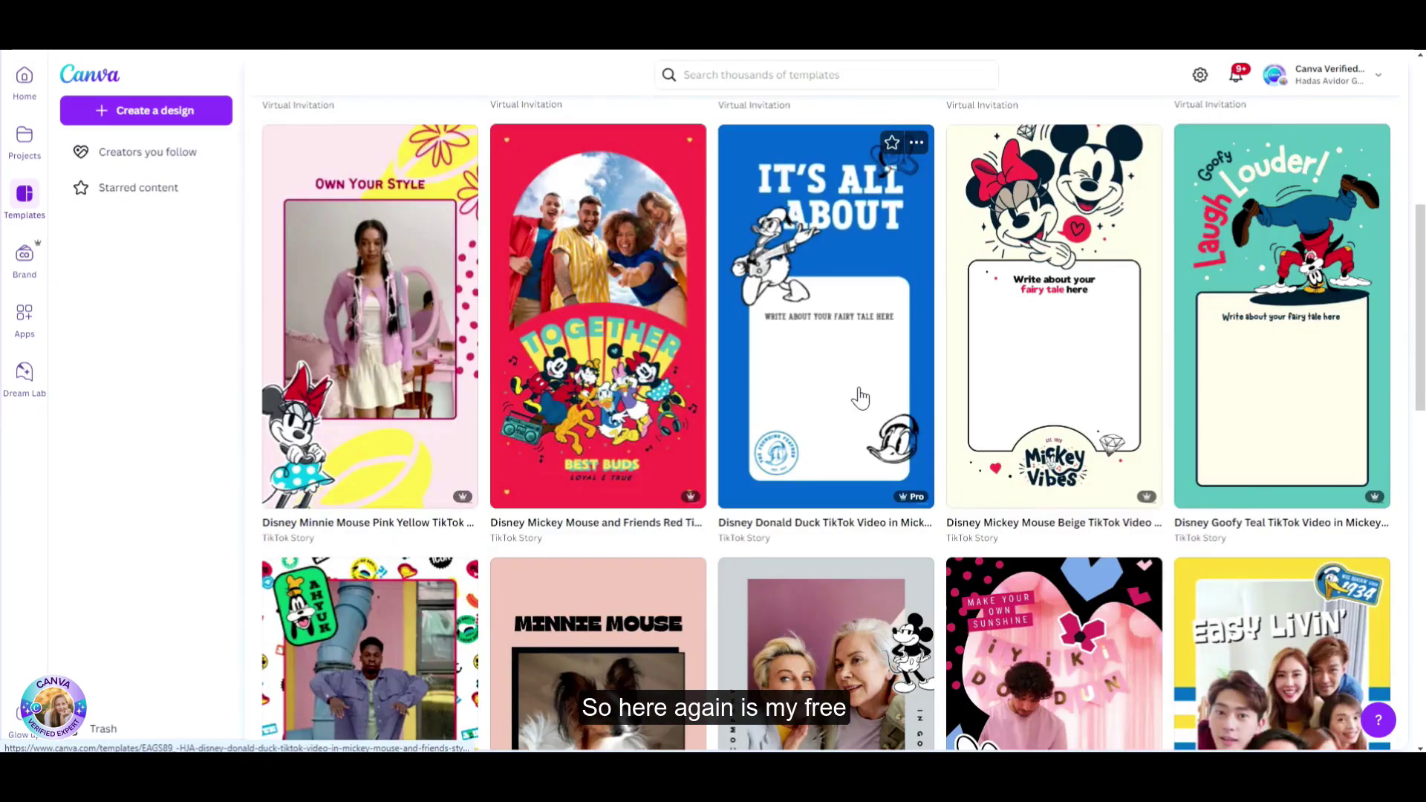
pyautogui.scroll(5, 860, 397)
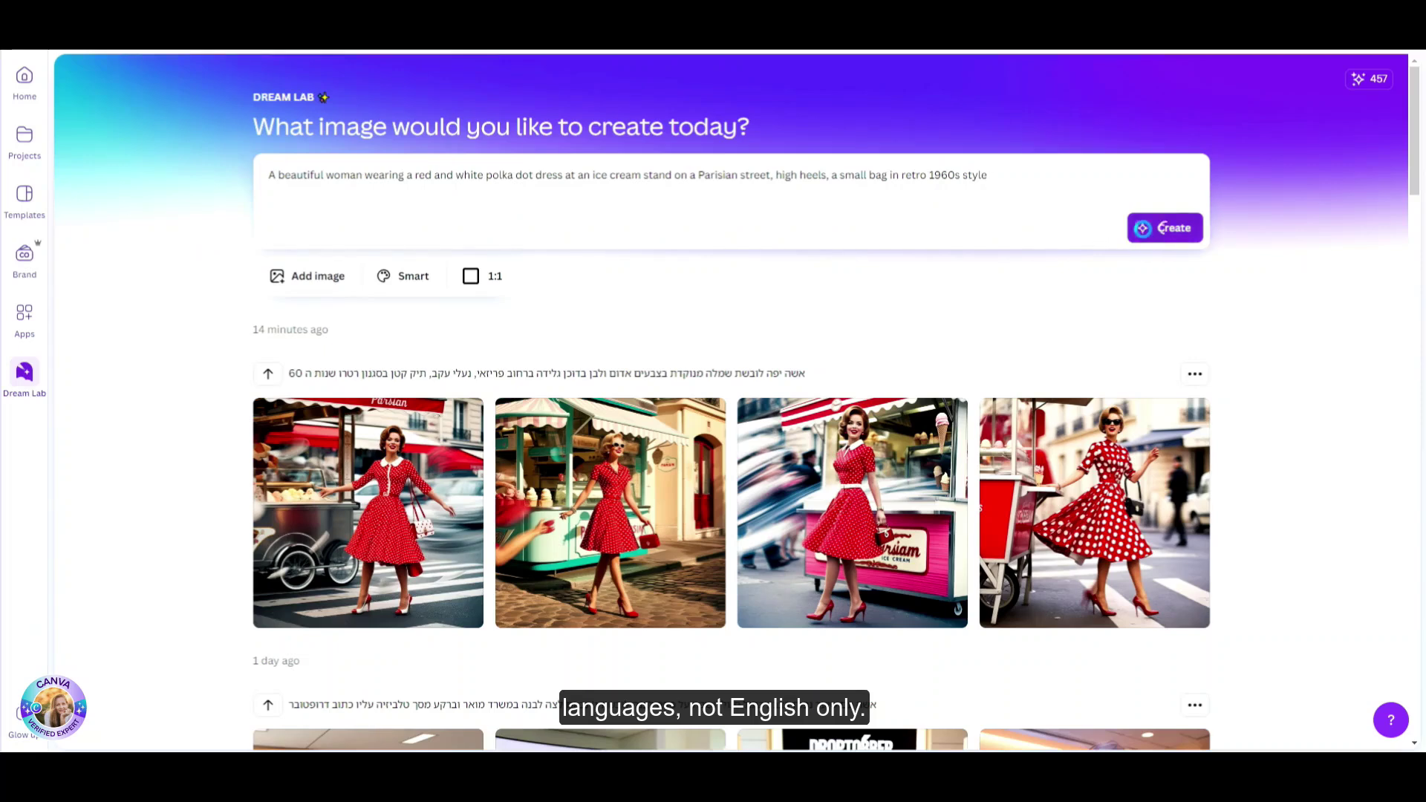
# Create Dream Lab images from the red polka-dot dress prompt, then return to the prompt box.
pyautogui.click(1143, 232)
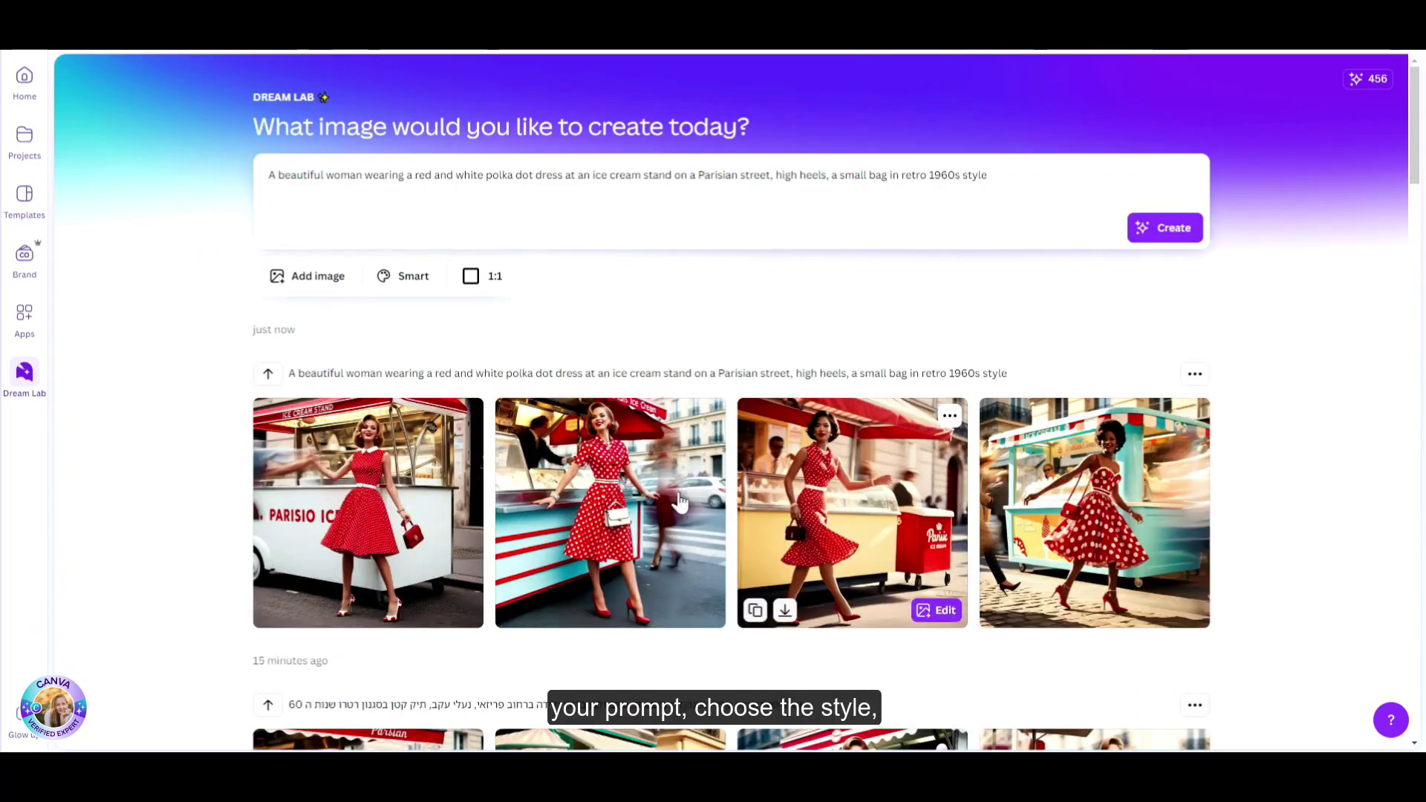
pyautogui.moveTo(581, 483)
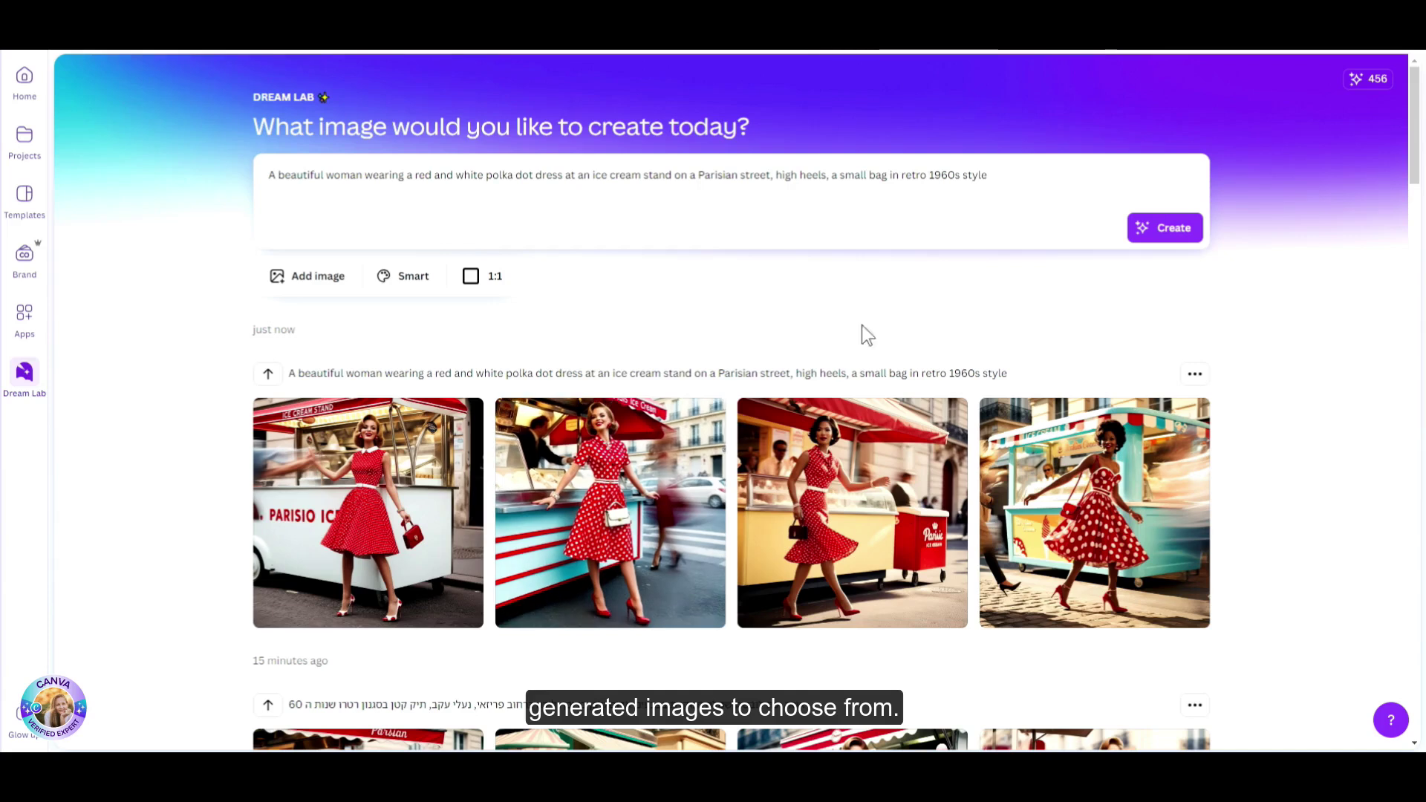
pyautogui.click(1011, 181)
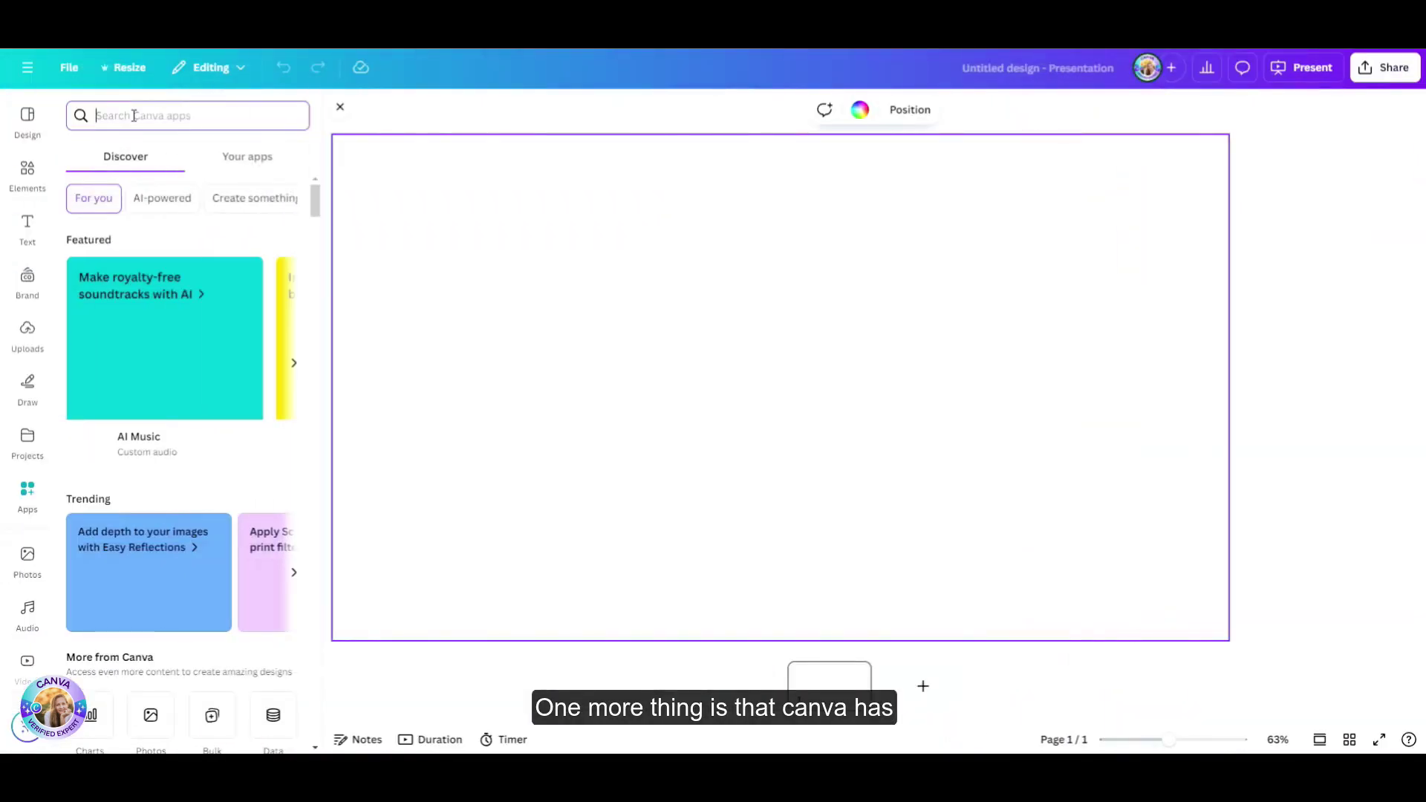
# Search Canva apps for 'google' and open Google Photos.
pyautogui.click(134, 116)
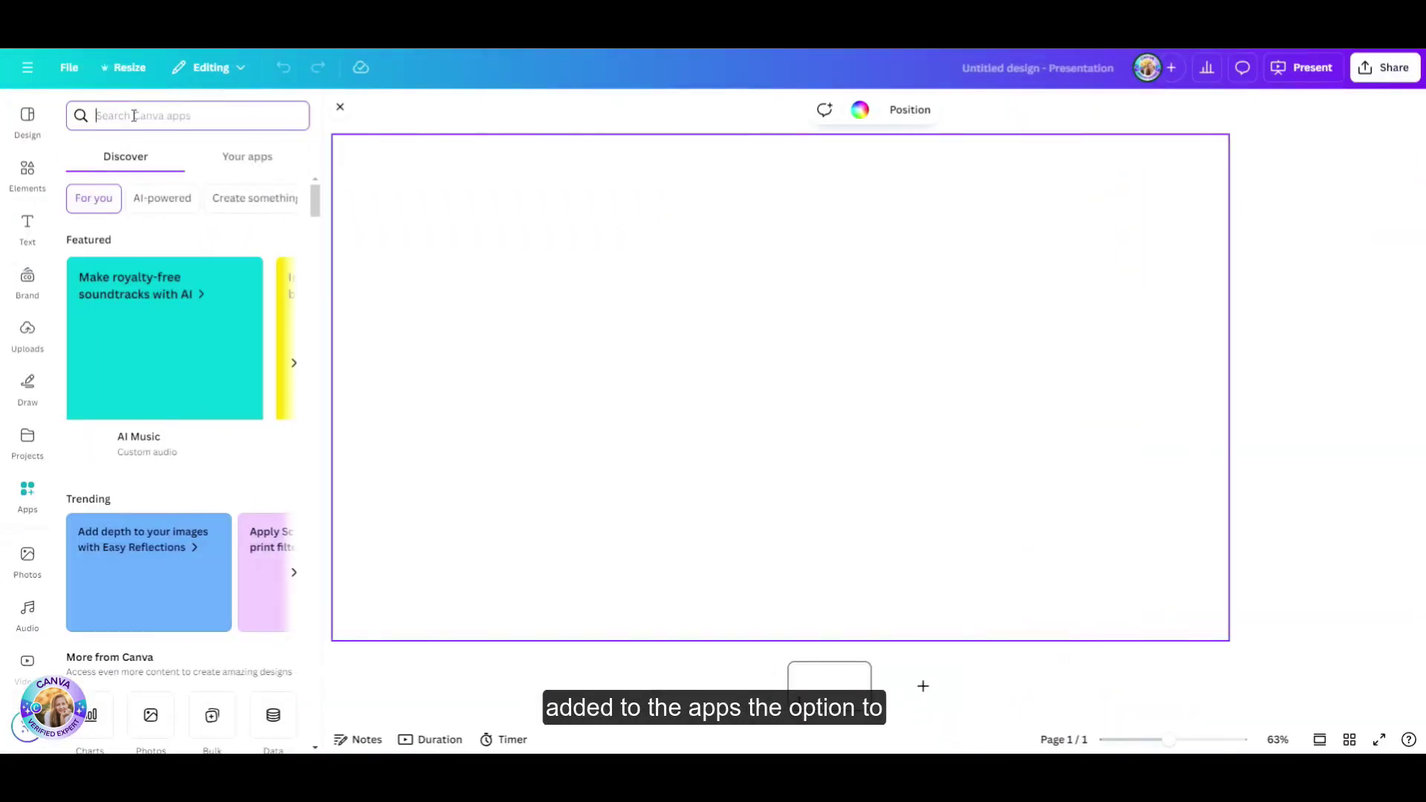
pyautogui.write('goo')
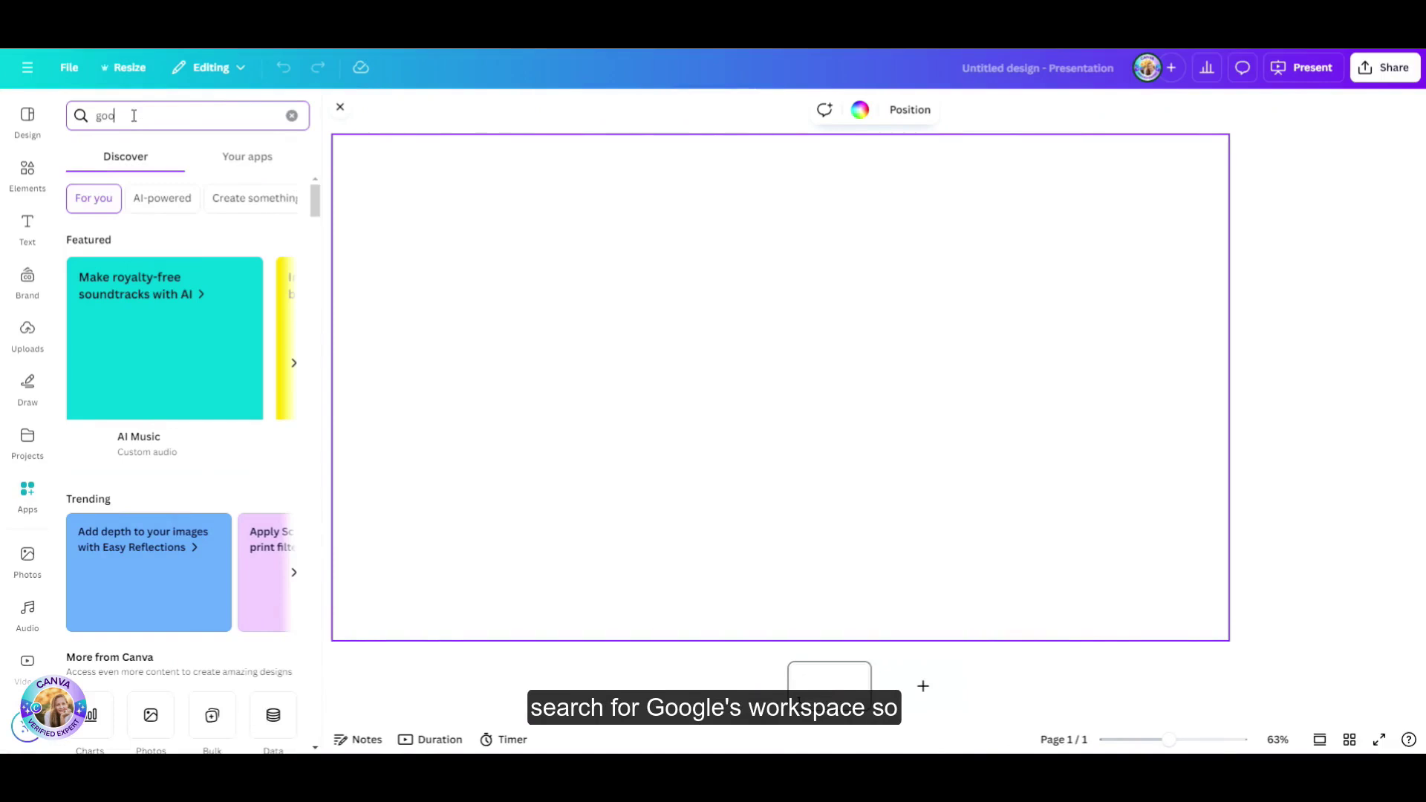
pyautogui.write('gle')
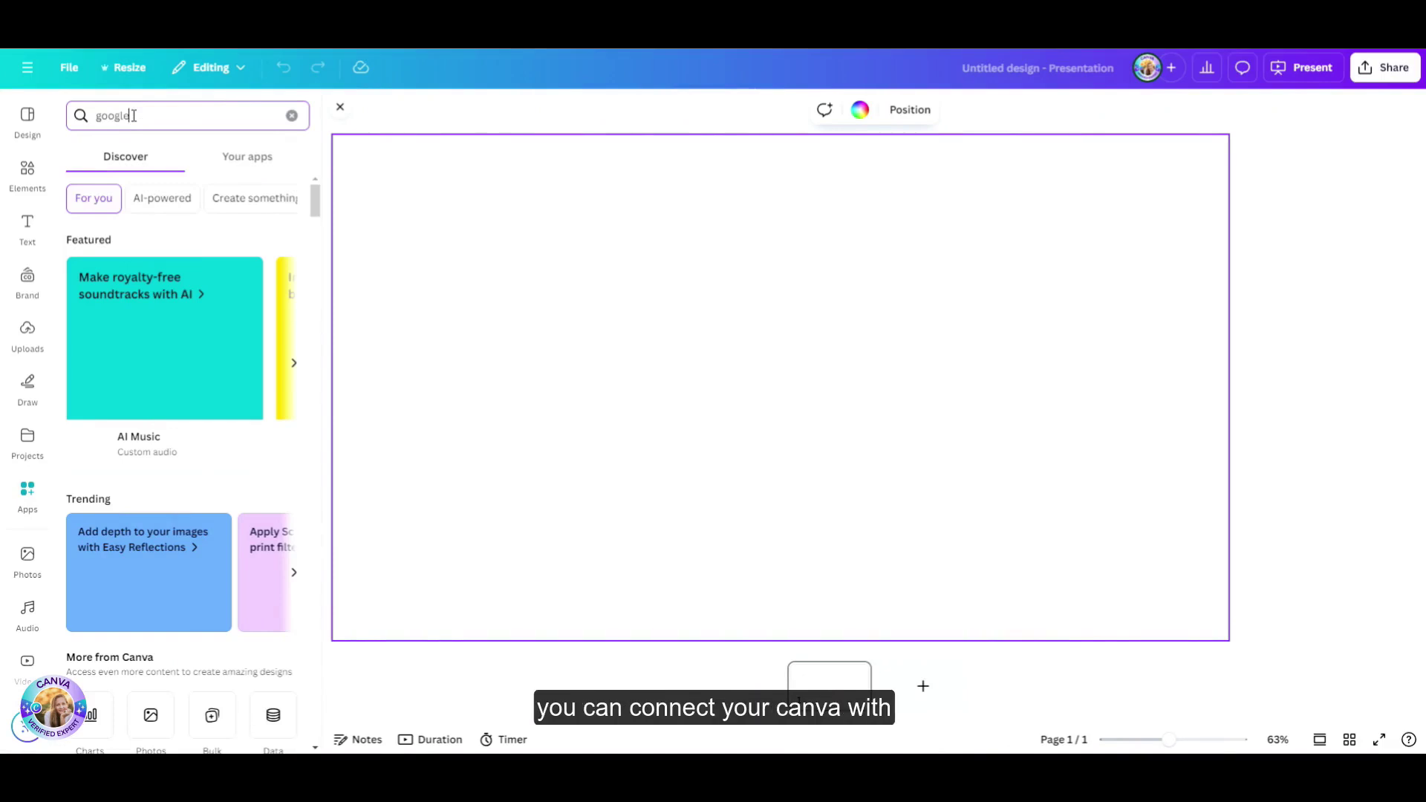
pyautogui.press('Return')
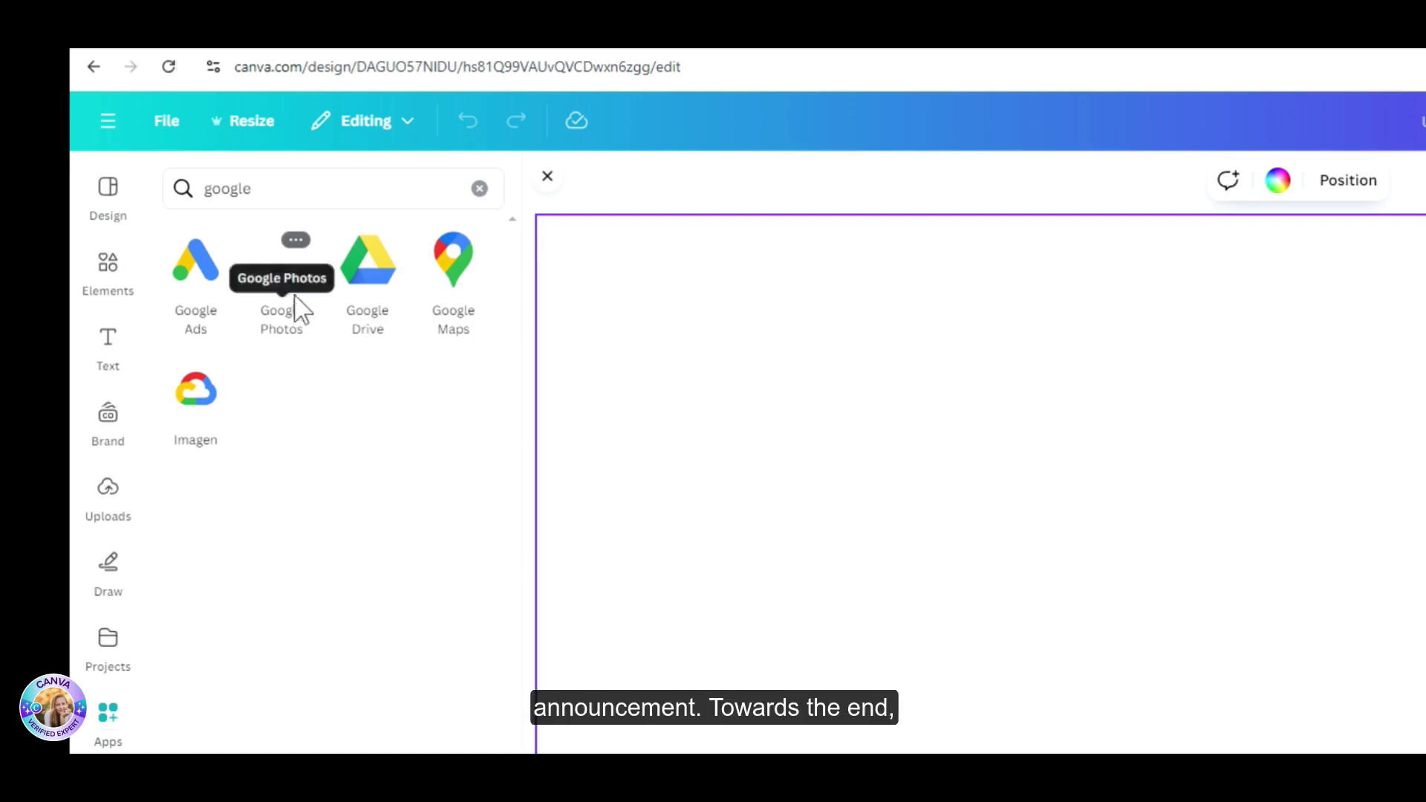
pyautogui.click(283, 266)
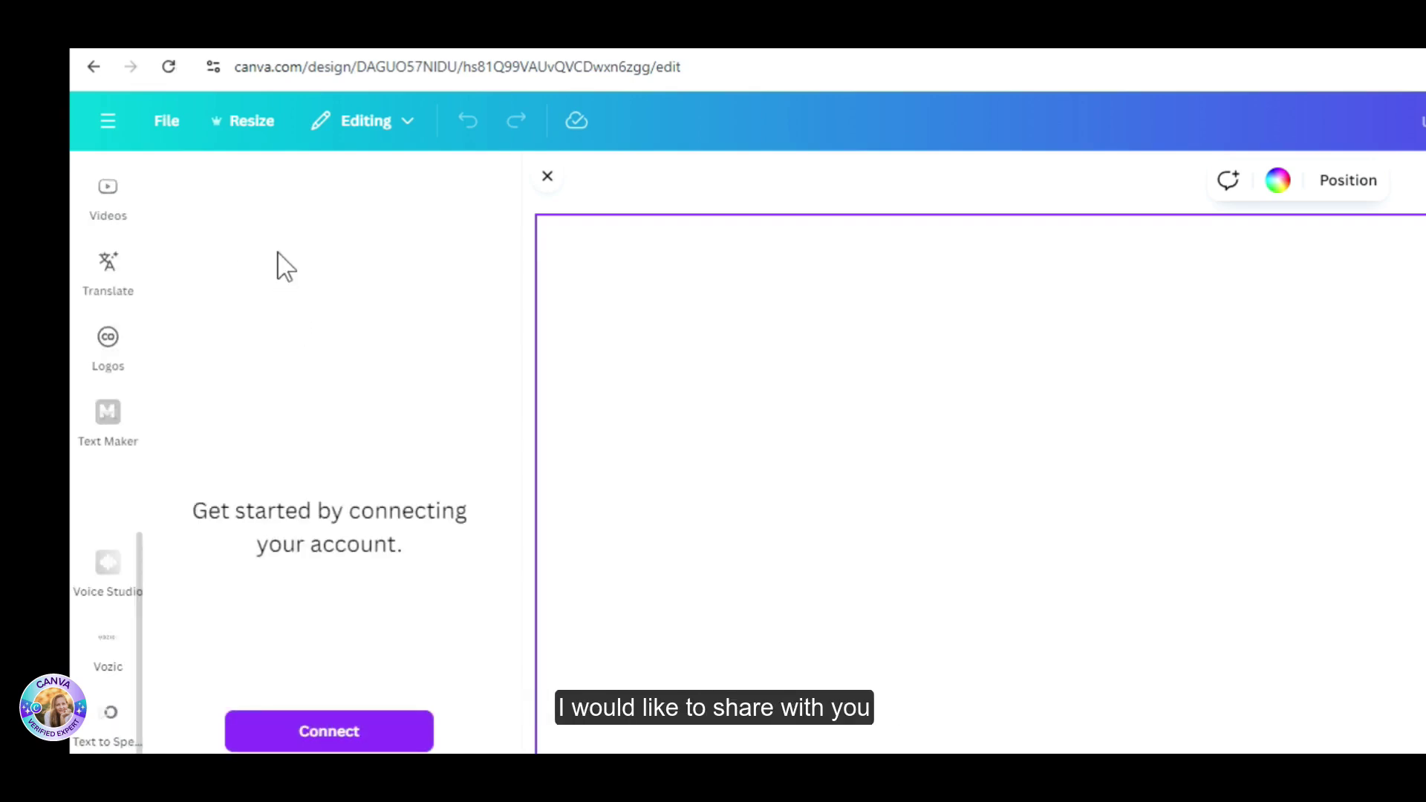